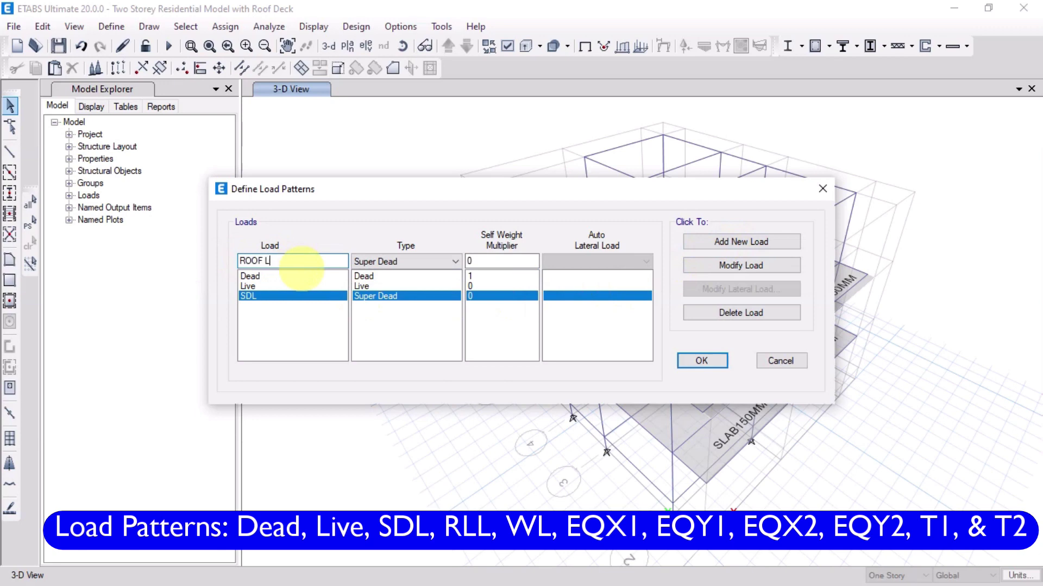
Add a load pattern named ROOF LIVE LOAD with the type Roof Live
text(LOAD)
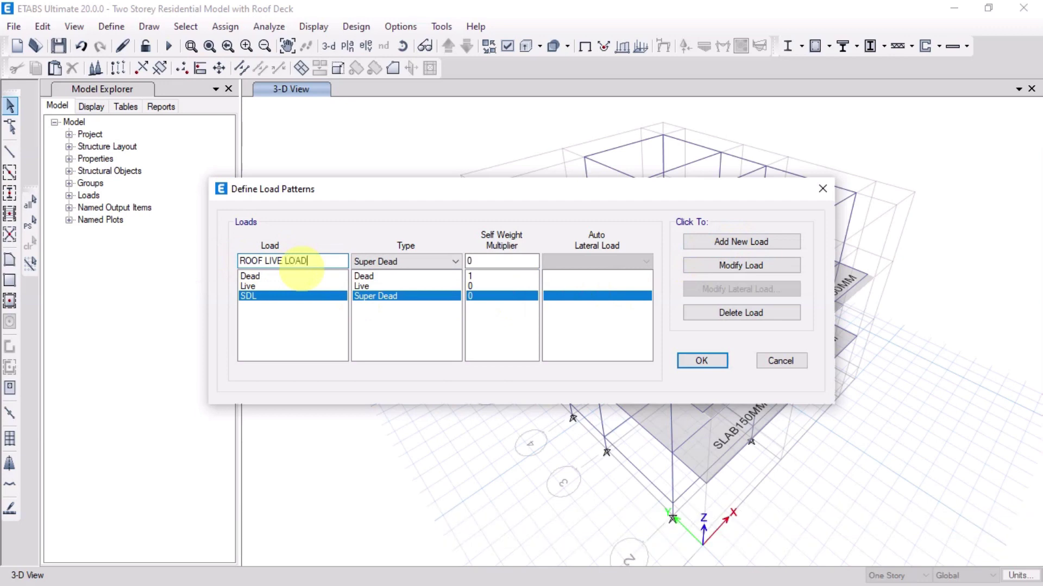
click(406, 262)
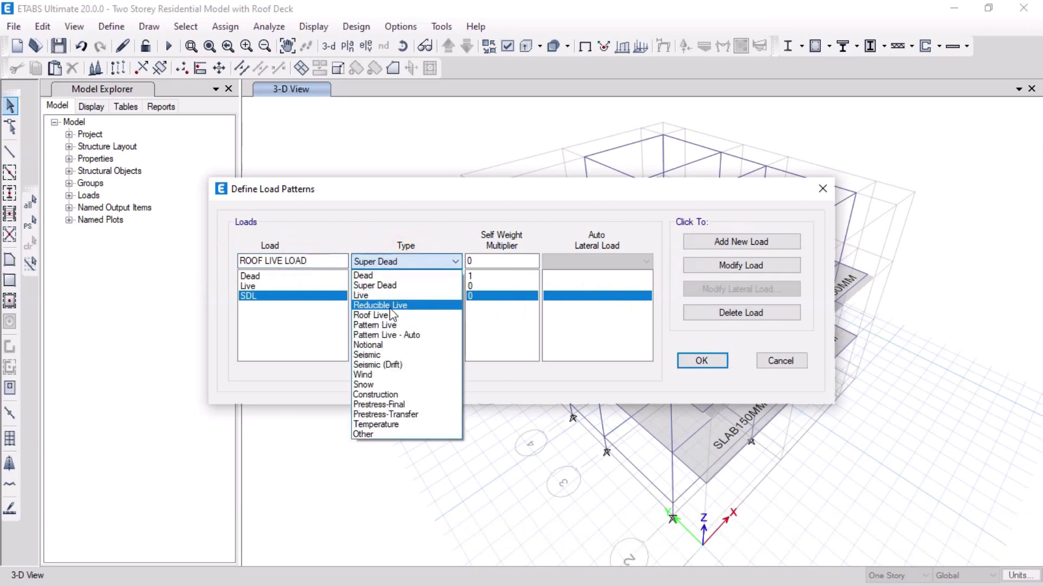
click(380, 315)
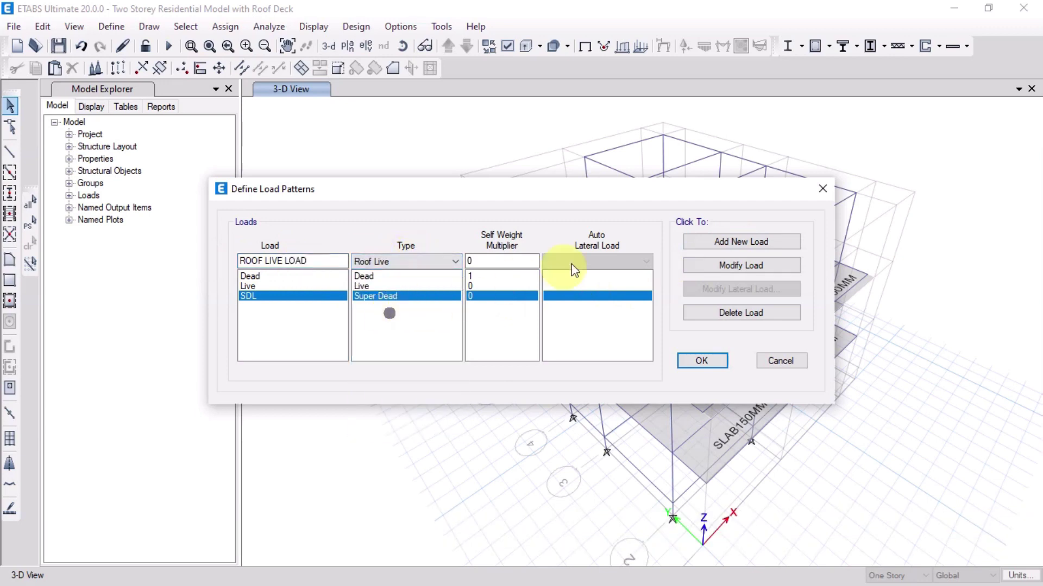
click(738, 242)
Add a load pattern named WL with the type Wind and ASCE 7-10 as its auto lateral load
drag(322, 263, 169, 247)
text(WL)
click(392, 259)
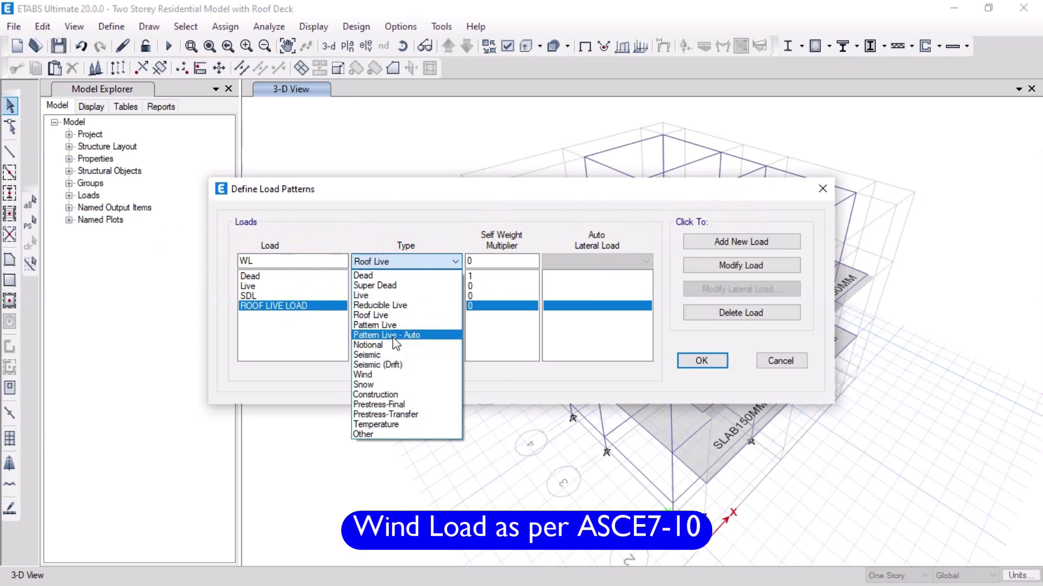
click(384, 379)
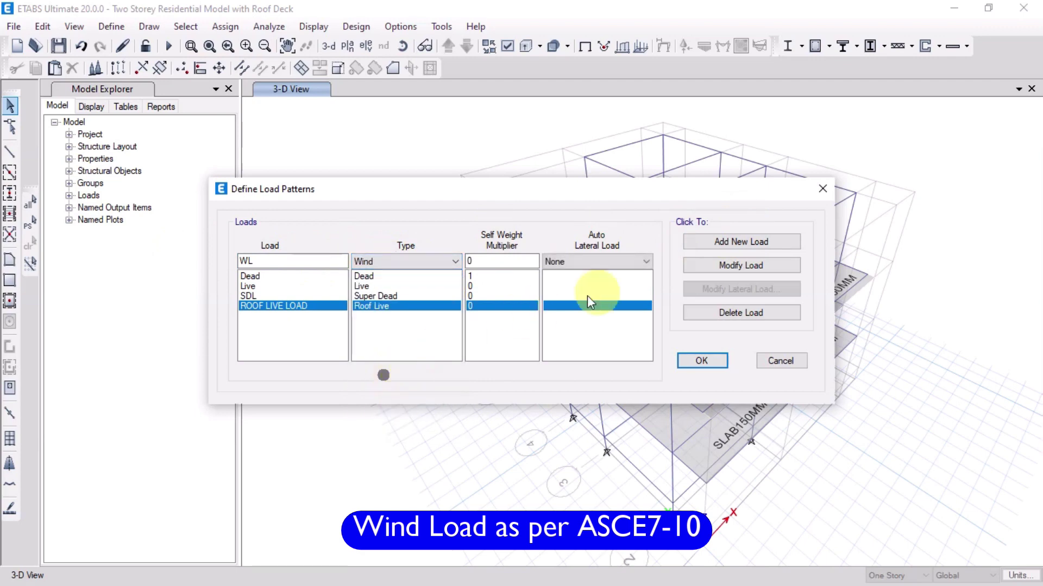
click(612, 262)
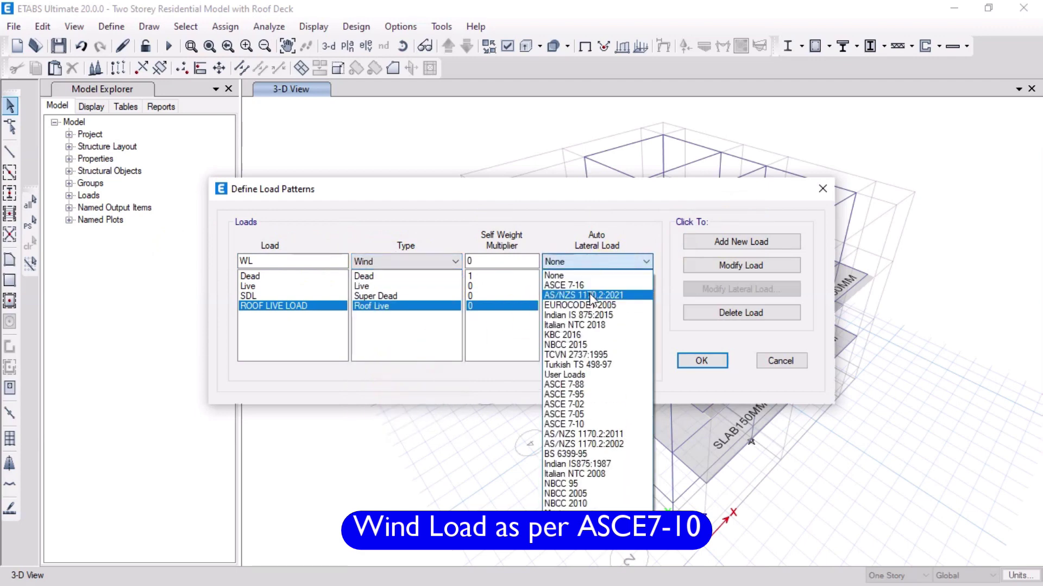
click(587, 426)
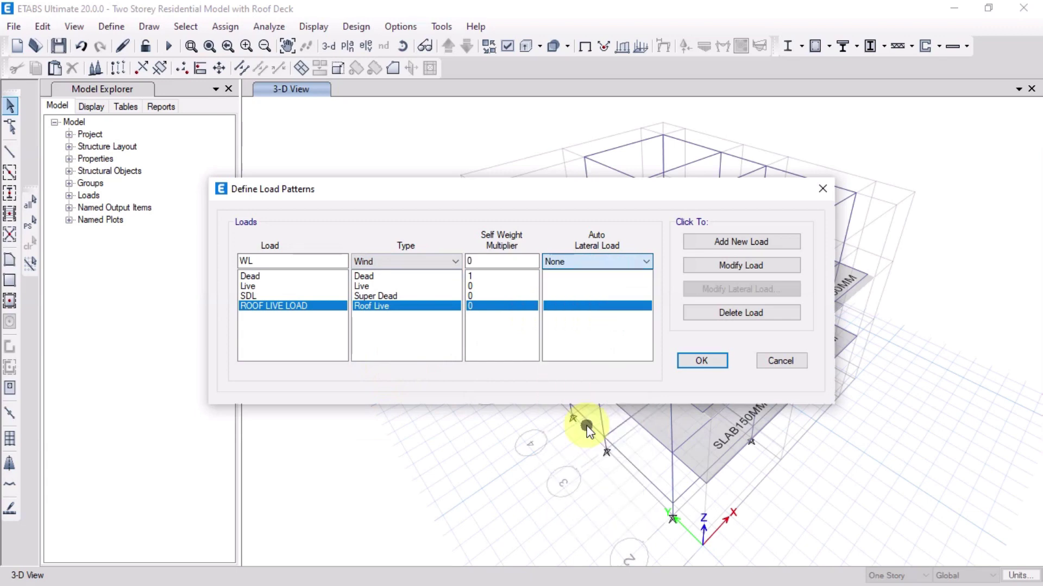
click(738, 246)
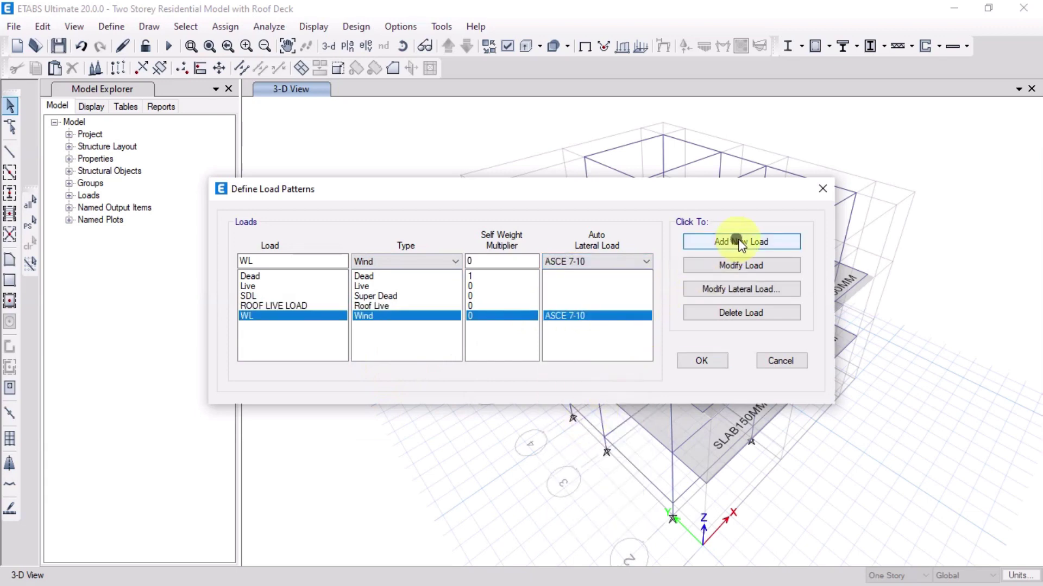
Open the lateral load settings of WL, keep the case on Create All Sets and set the wind speed to 162 mph
click(725, 291)
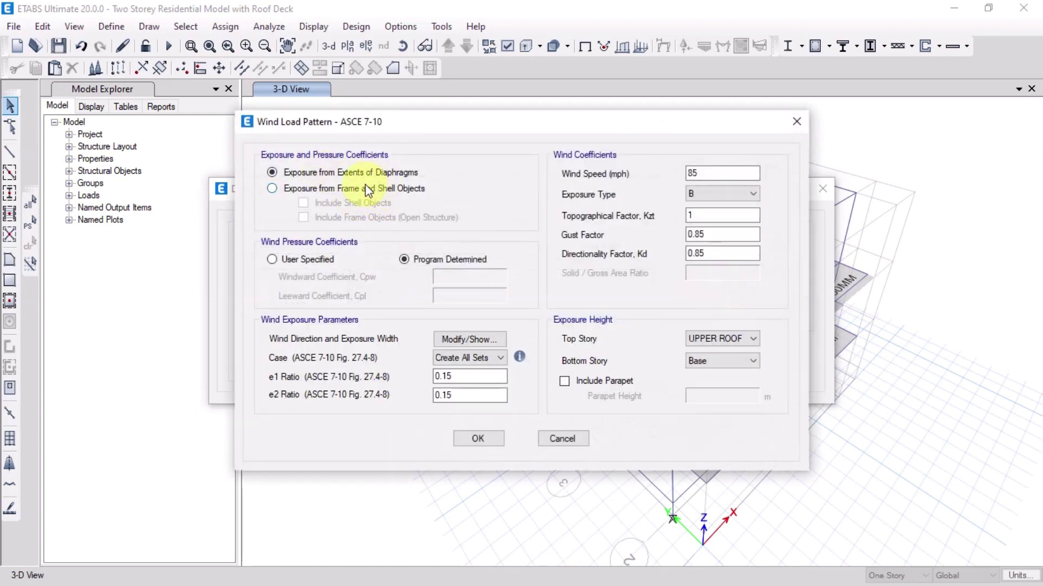
click(466, 358)
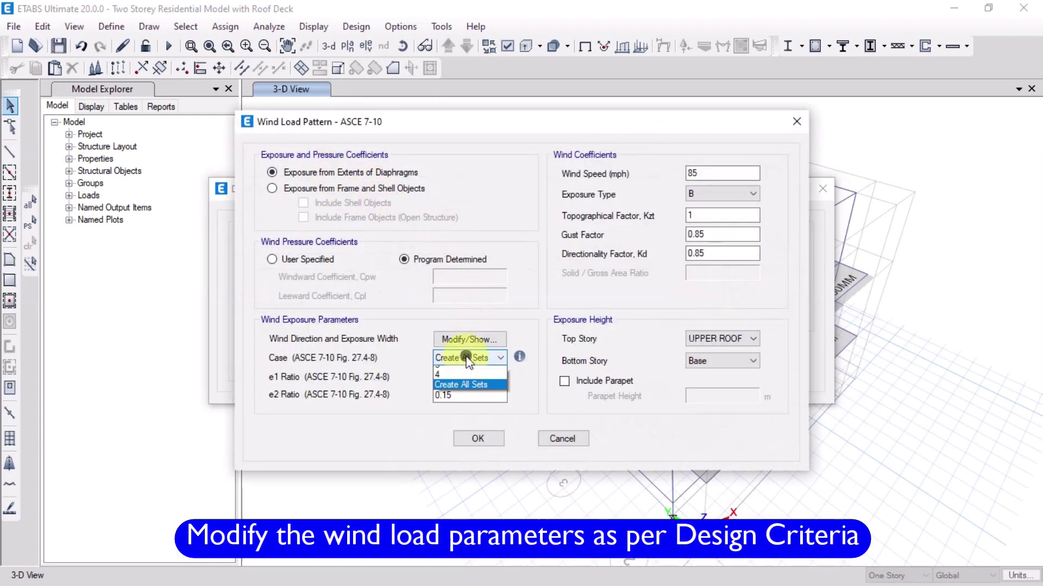
click(468, 412)
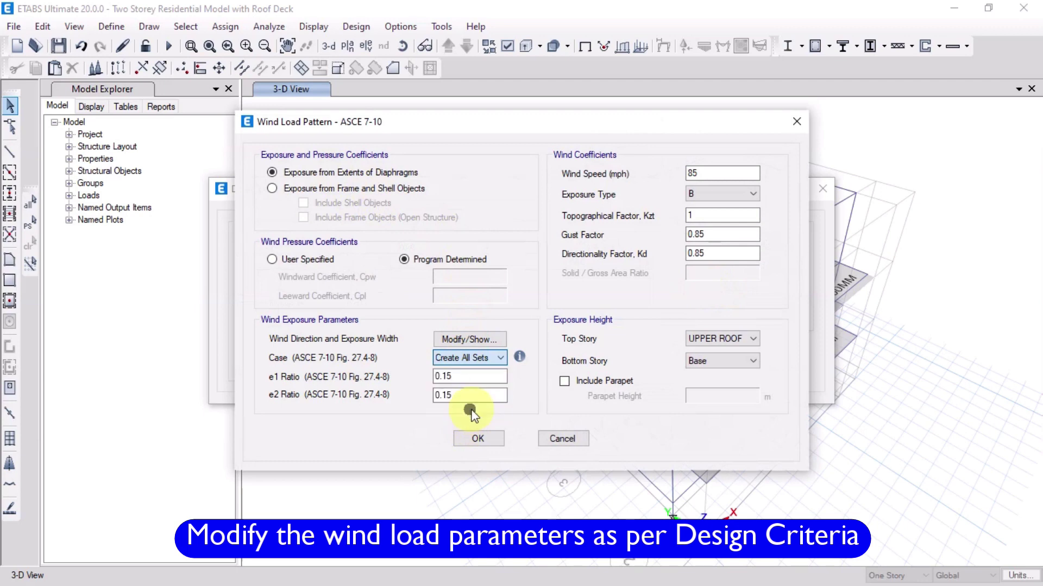
click(713, 172)
double_click(714, 173)
text(162)
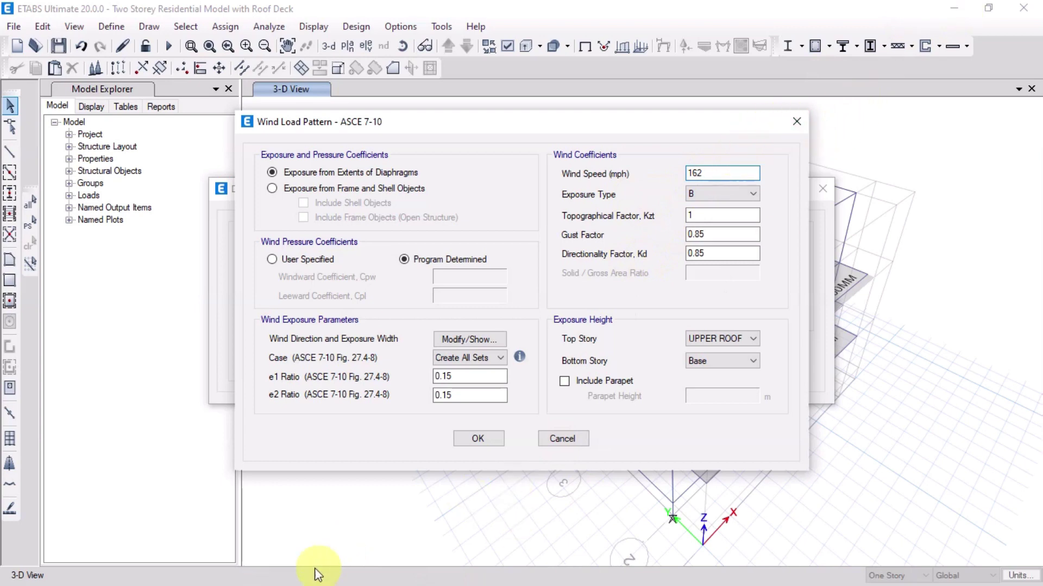
Check the wind load parameters in PRELIMINARY DESIGN CRITERIA.pdf in Adobe Reader and return to ETABS
key(super)
mouse_move(269, 576)
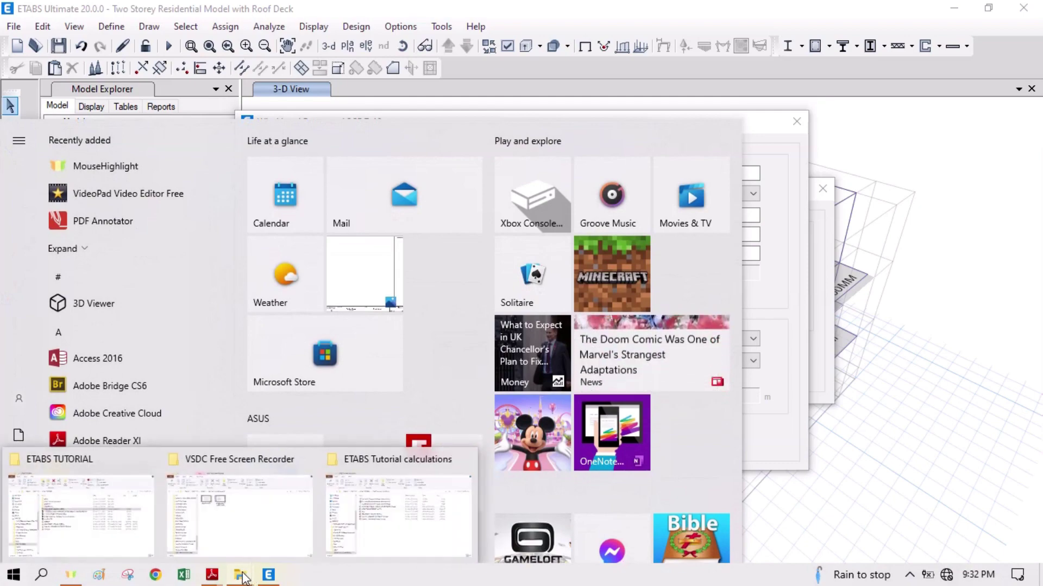
mouse_move(212, 576)
click(705, 495)
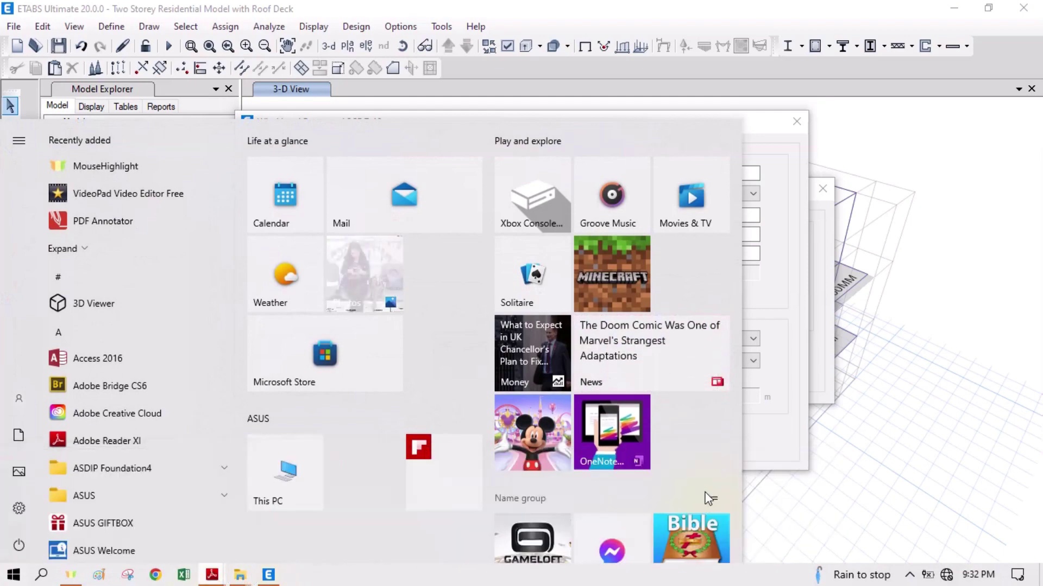
scroll(434, 259, down, 4)
scroll(434, 259, down, 14)
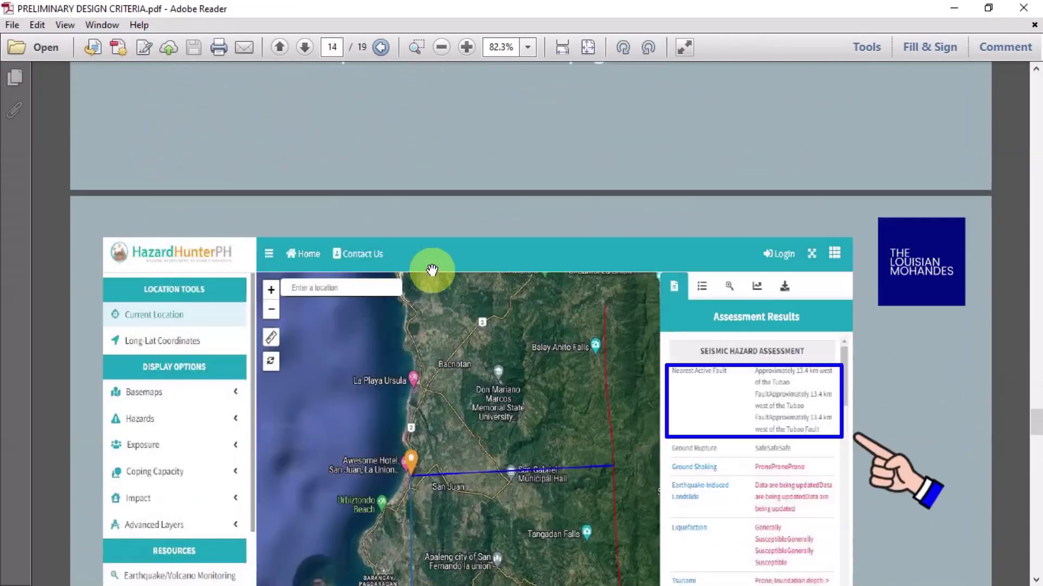
scroll(435, 273, up, 11)
scroll(434, 273, up, 16)
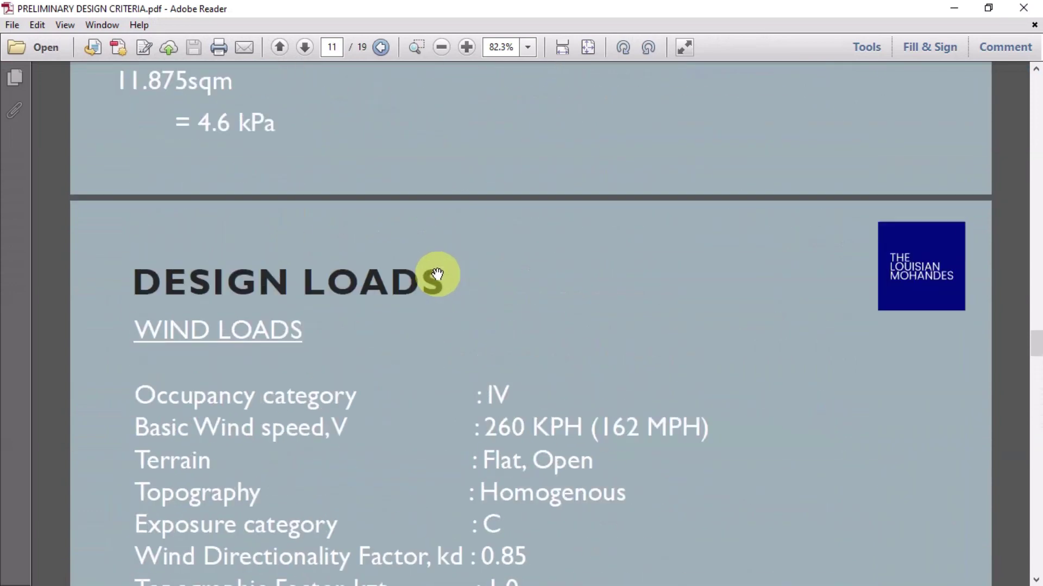
scroll(629, 260, down, 1)
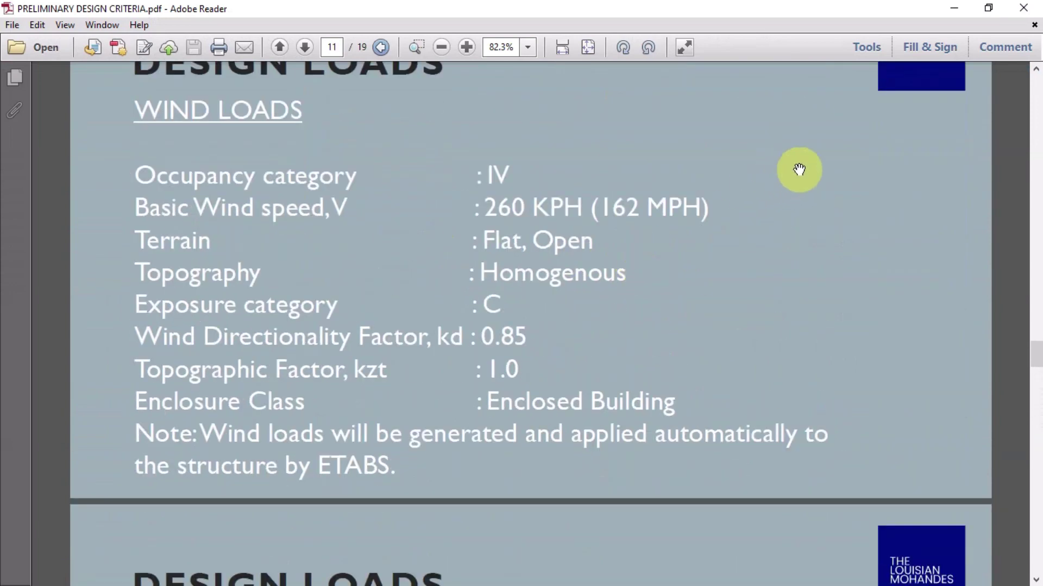
click(952, 6)
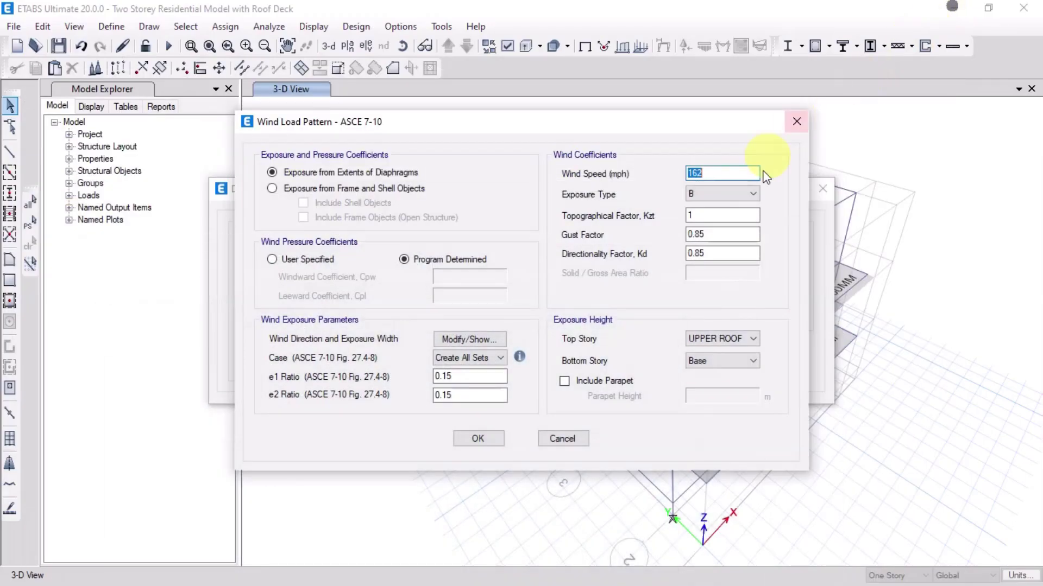
Set the wind exposure type to C and the bottom story of the exposure height to GROUND FLOOR
click(714, 194)
click(704, 217)
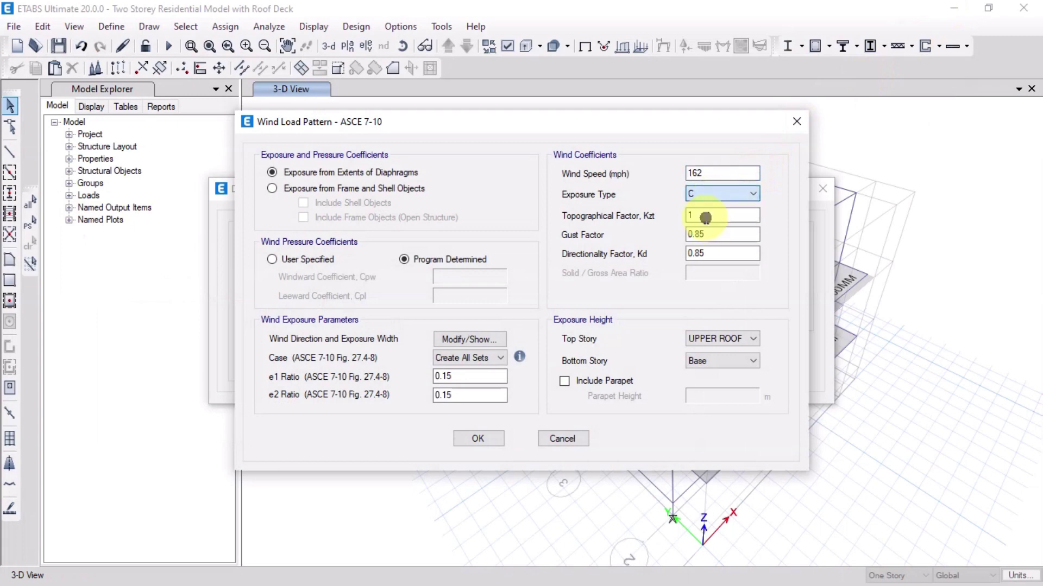
click(719, 234)
click(726, 254)
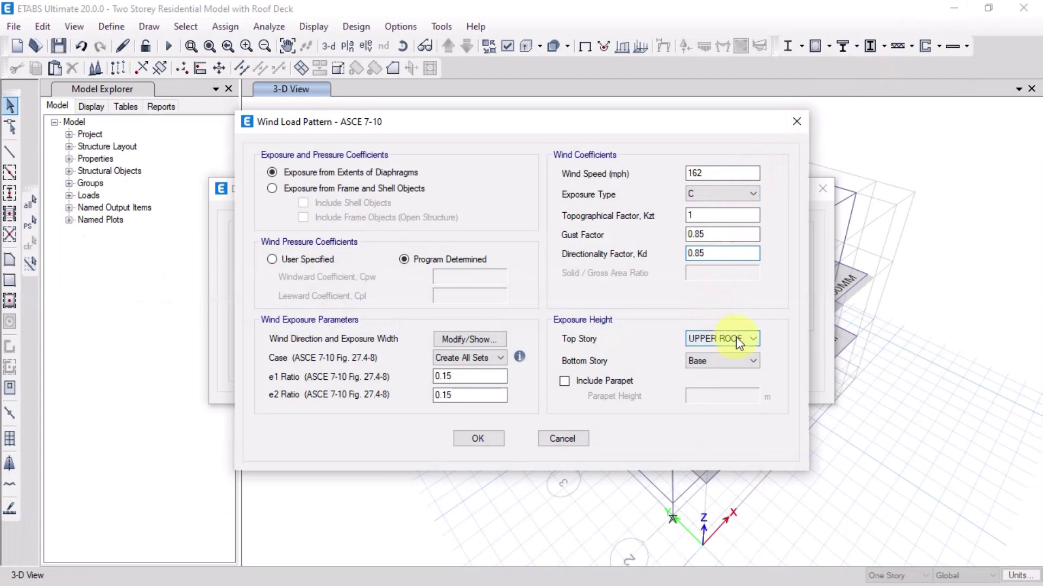
click(708, 363)
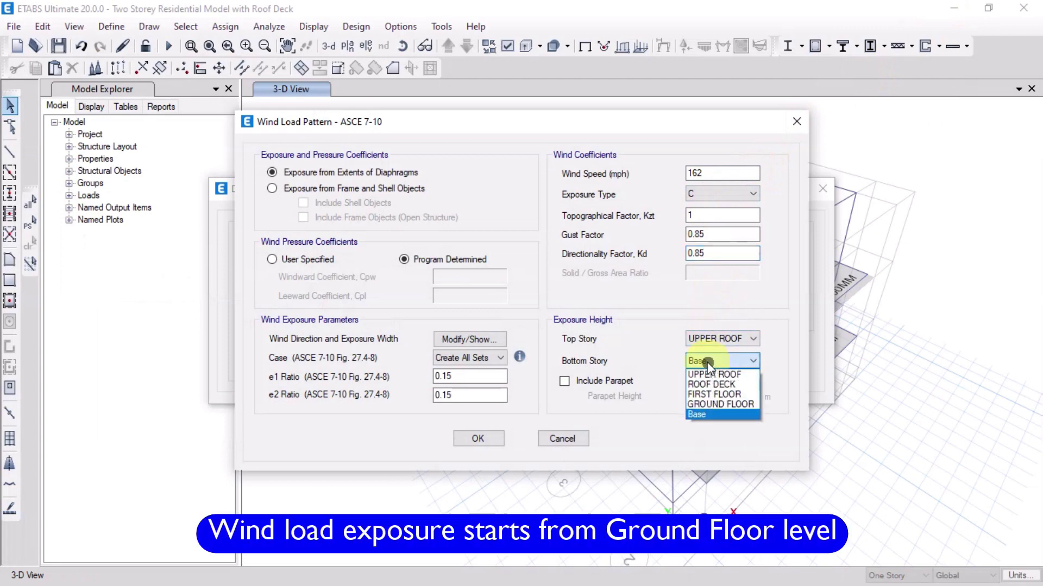
click(715, 405)
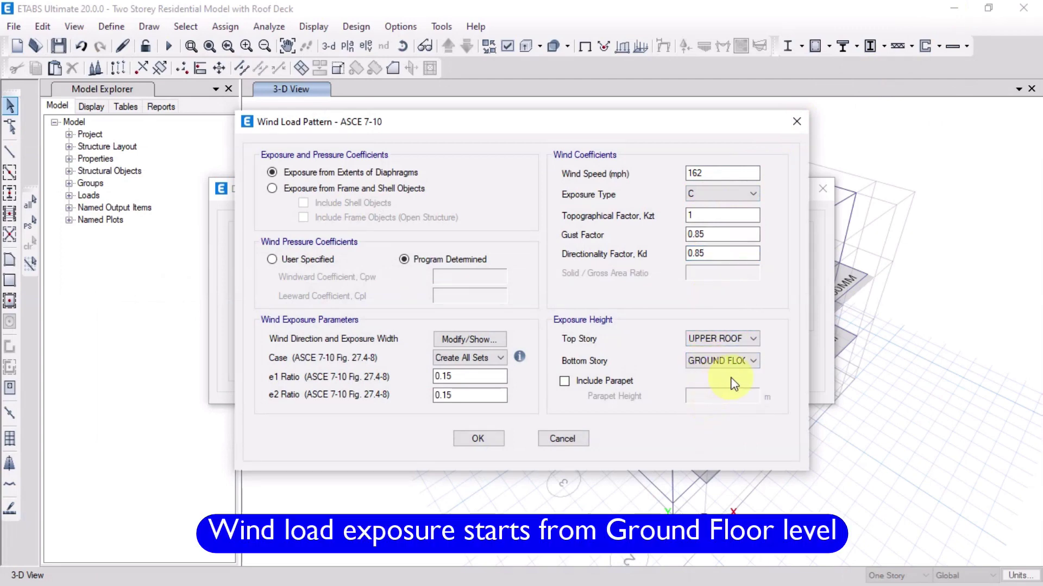
click(603, 380)
click(702, 396)
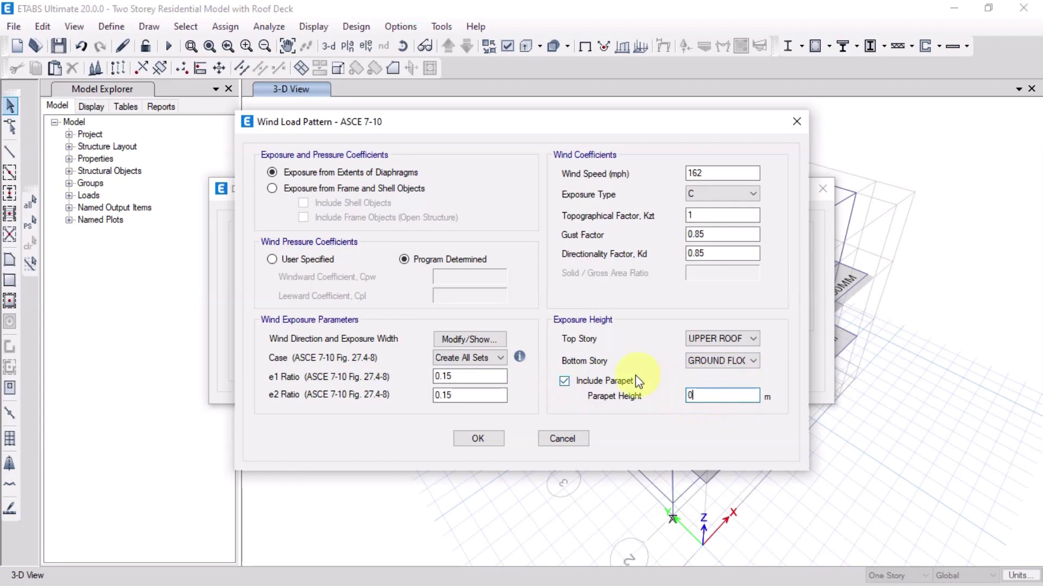
click(603, 382)
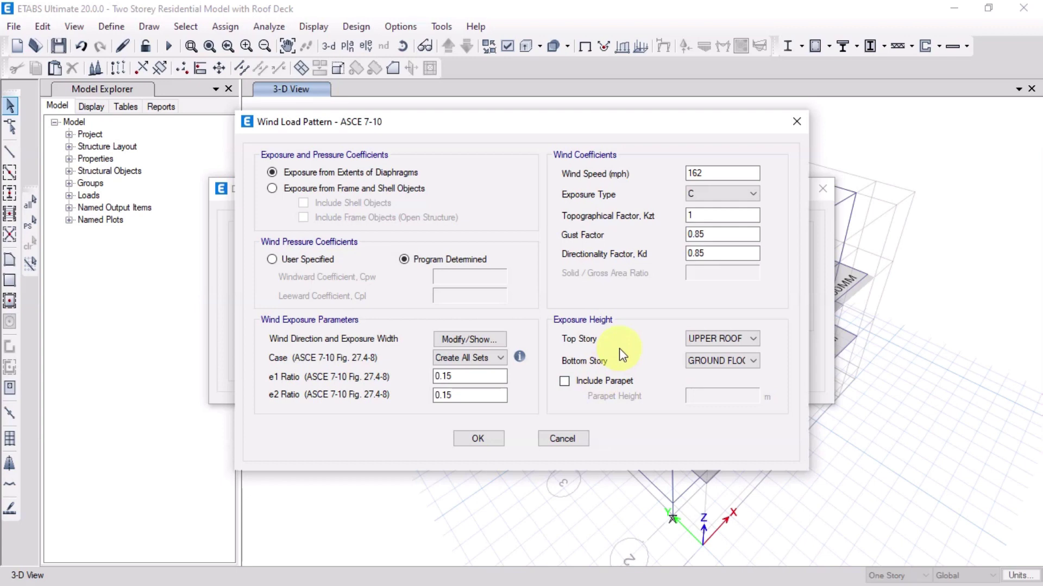
Accept the wind settings and add a Seismic load pattern named EQX1 with UBC 97 as its auto lateral load
click(485, 436)
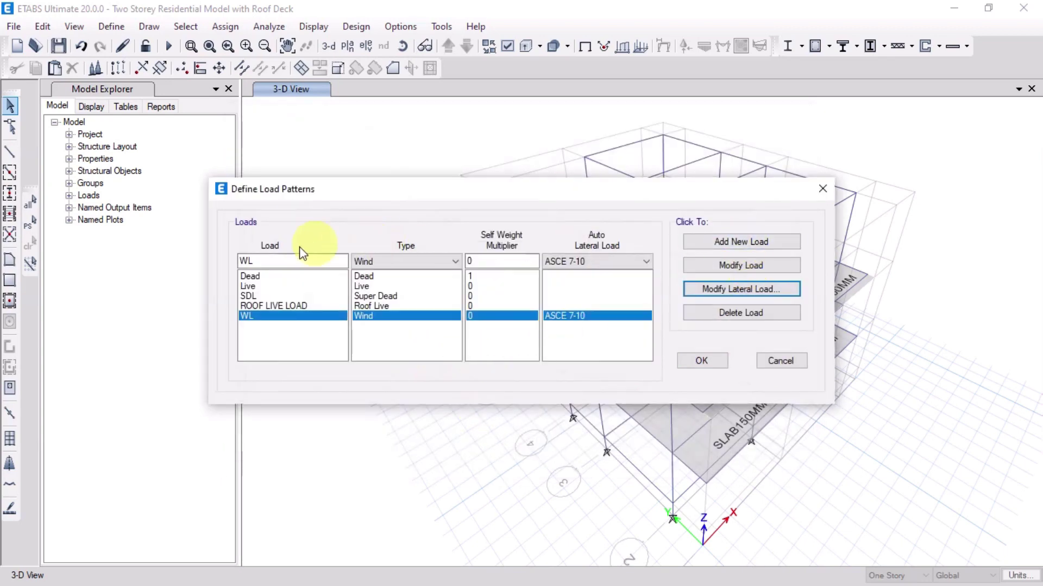
double_click(273, 259)
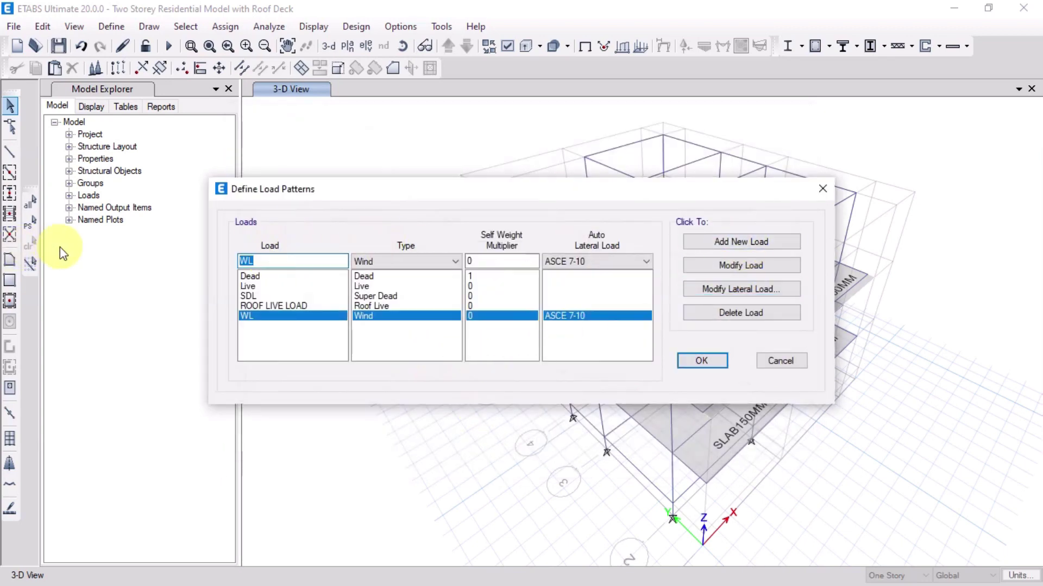
text(EQX1)
click(389, 262)
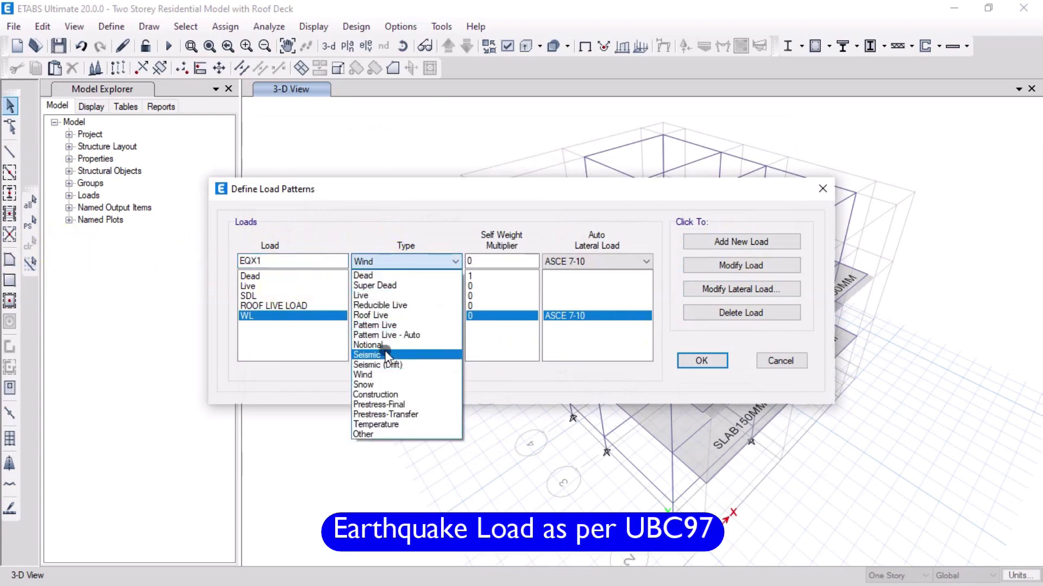
click(386, 354)
click(609, 263)
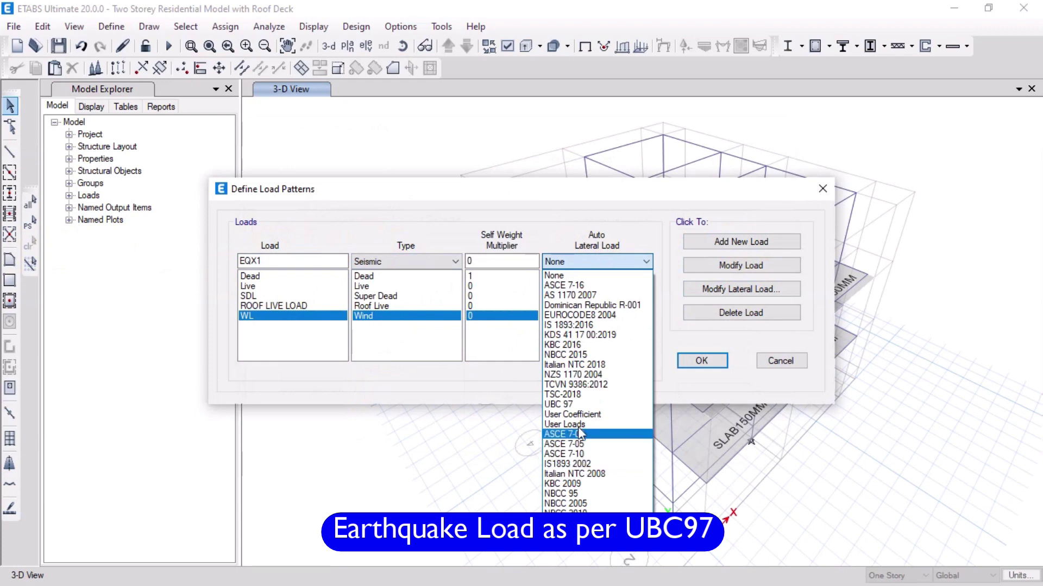
click(567, 405)
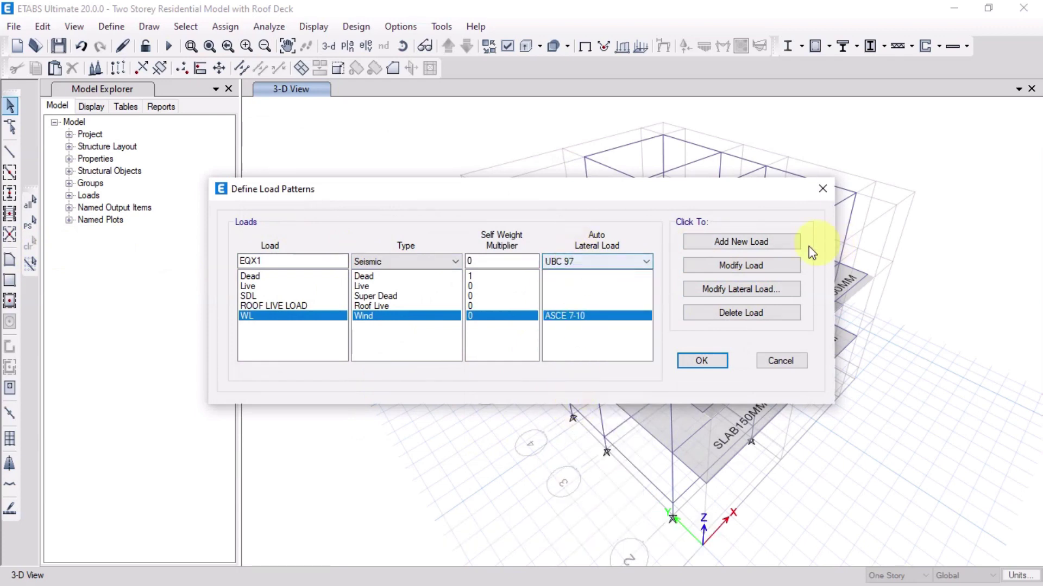
click(775, 242)
In the lateral load settings of EQX1, keep only the X Dir direction and set the soil profile type to SD
click(753, 285)
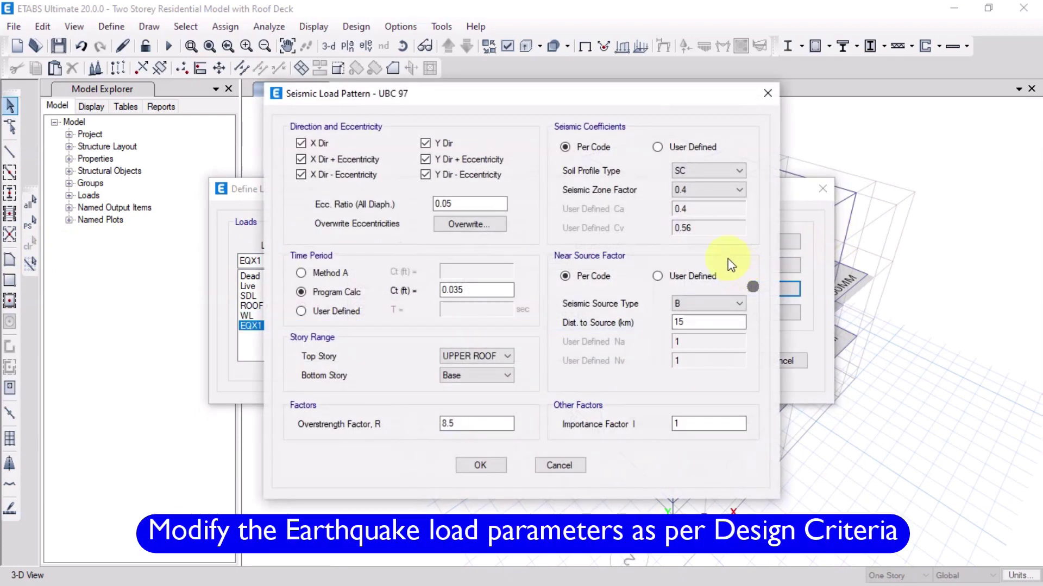
click(335, 159)
click(334, 174)
click(426, 142)
click(443, 176)
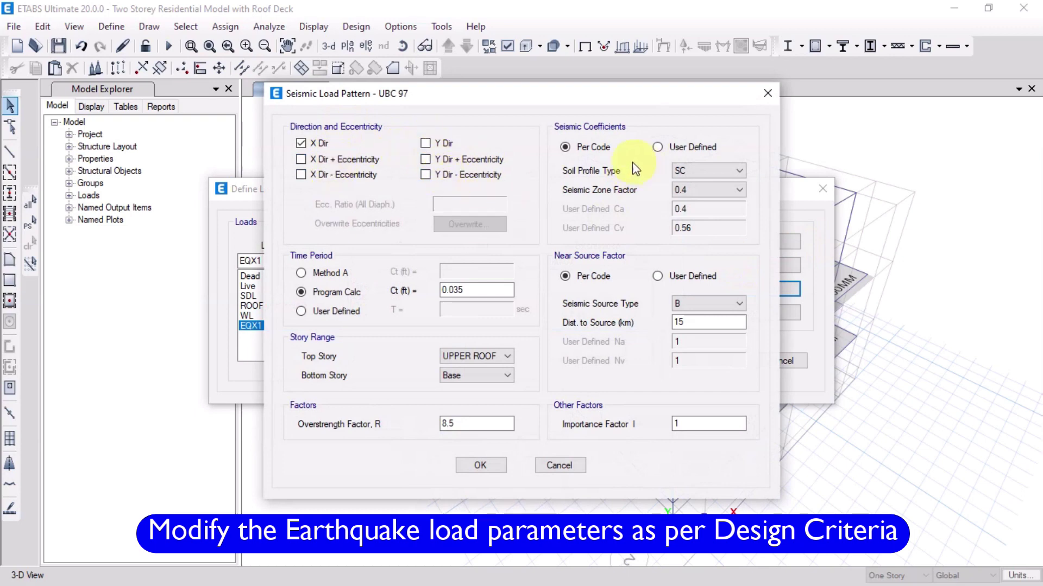
click(701, 169)
click(697, 216)
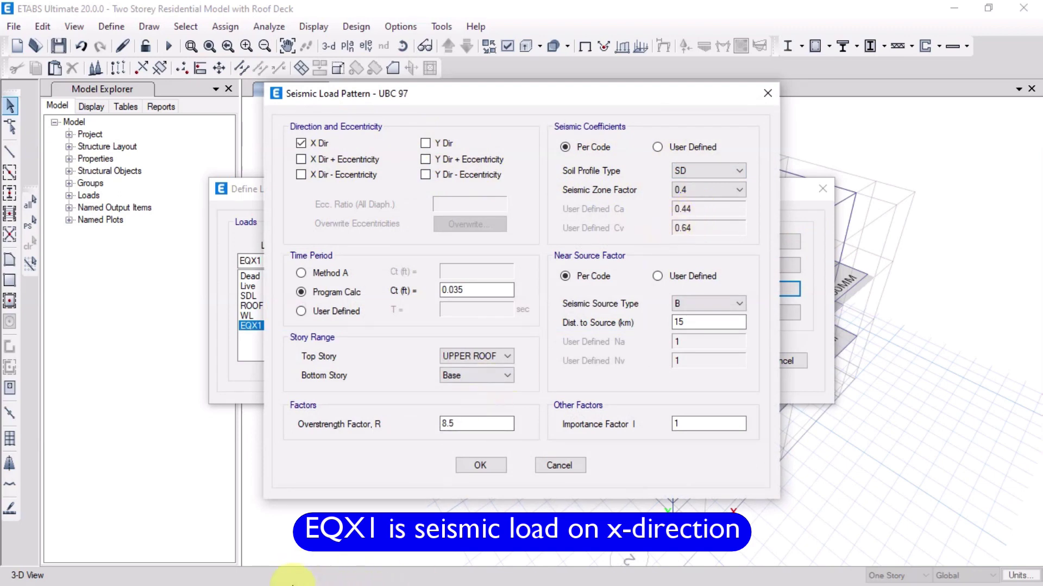
Switch to PRELIMINARY DESIGN CRITERIA.pdf in Adobe Reader and look up the earthquake load design parameters
key(super)
mouse_move(212, 576)
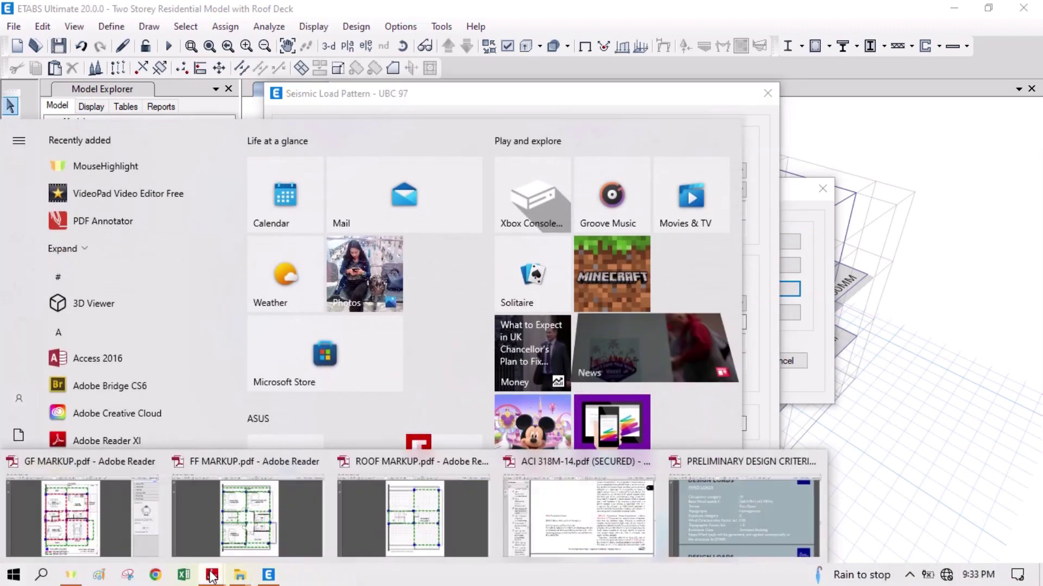
click(706, 524)
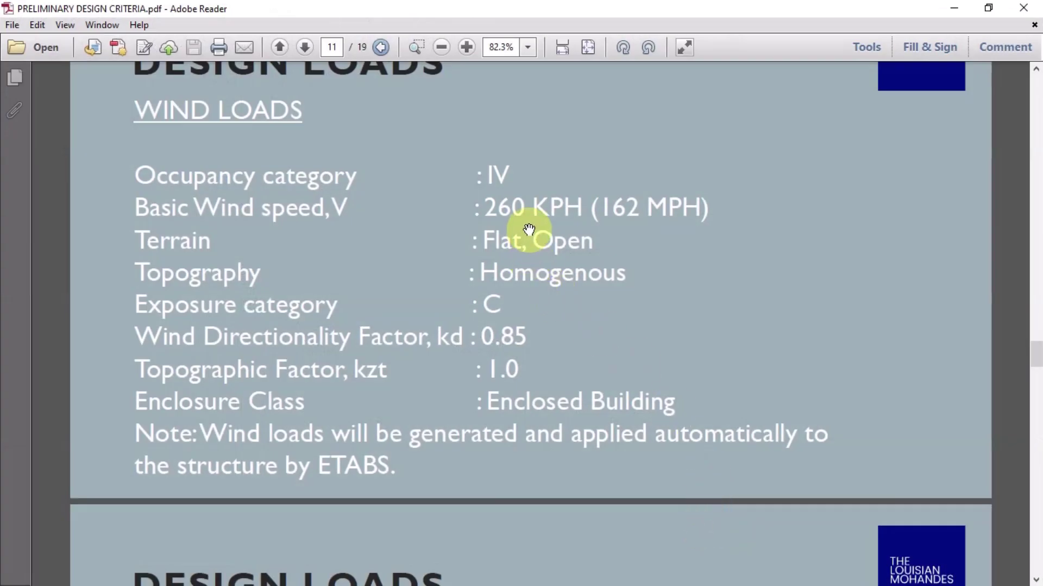
scroll(521, 233, down, 10)
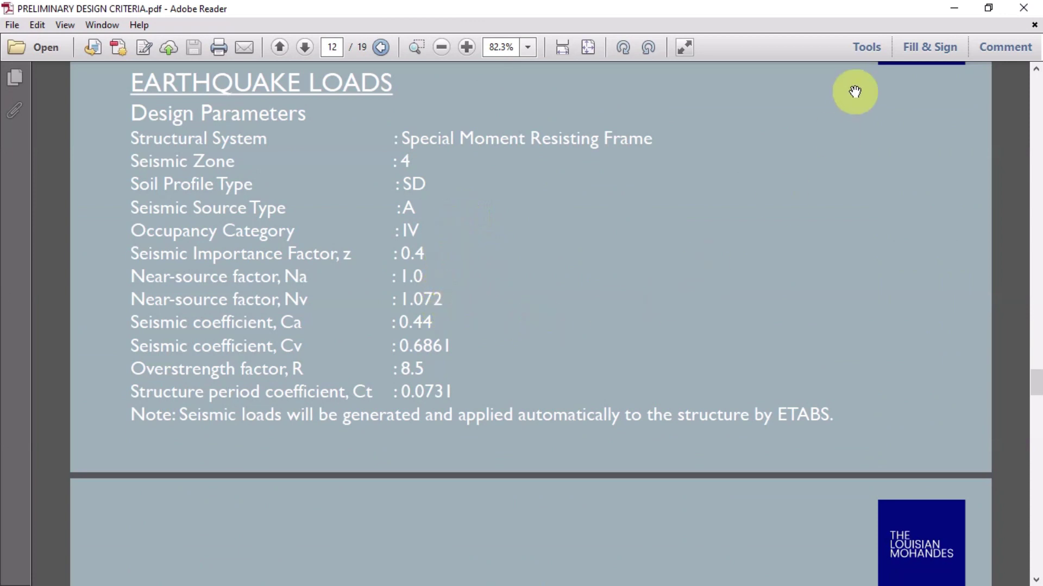
Switch back to ETABS and set the seismic source type of EQX1 to A
key(super)
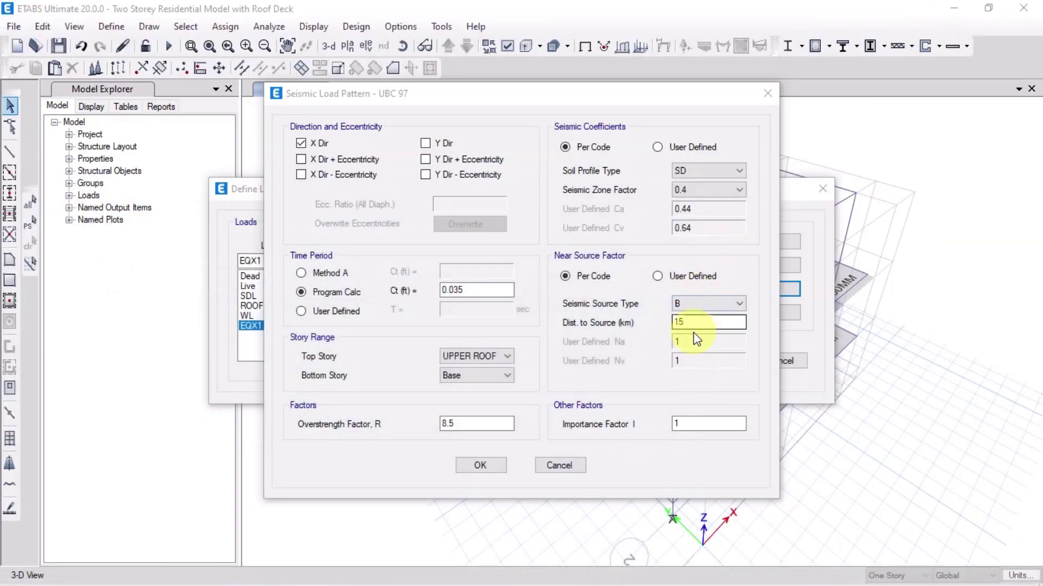
click(682, 303)
click(686, 317)
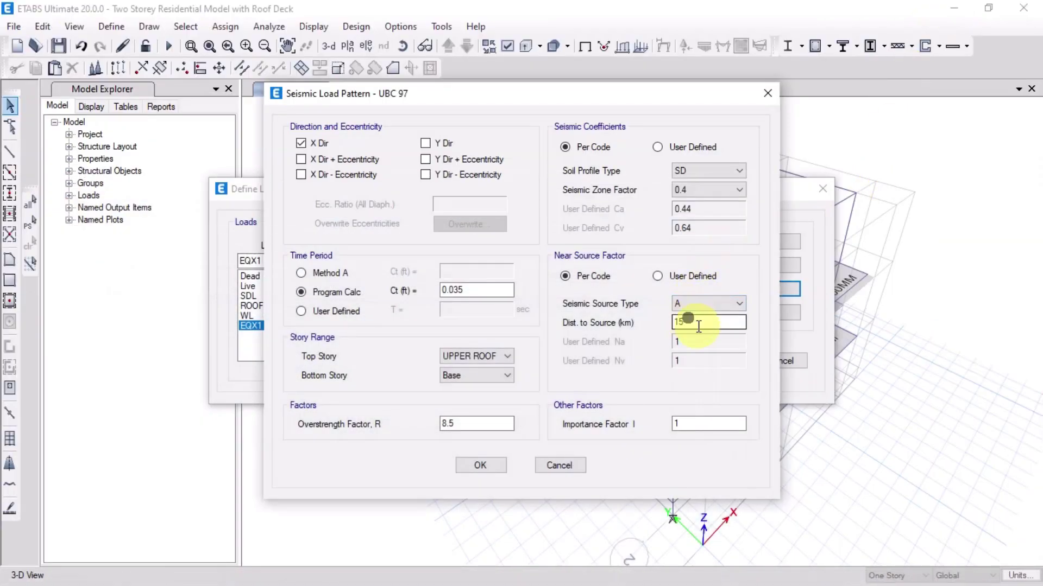
click(699, 326)
double_click(700, 322)
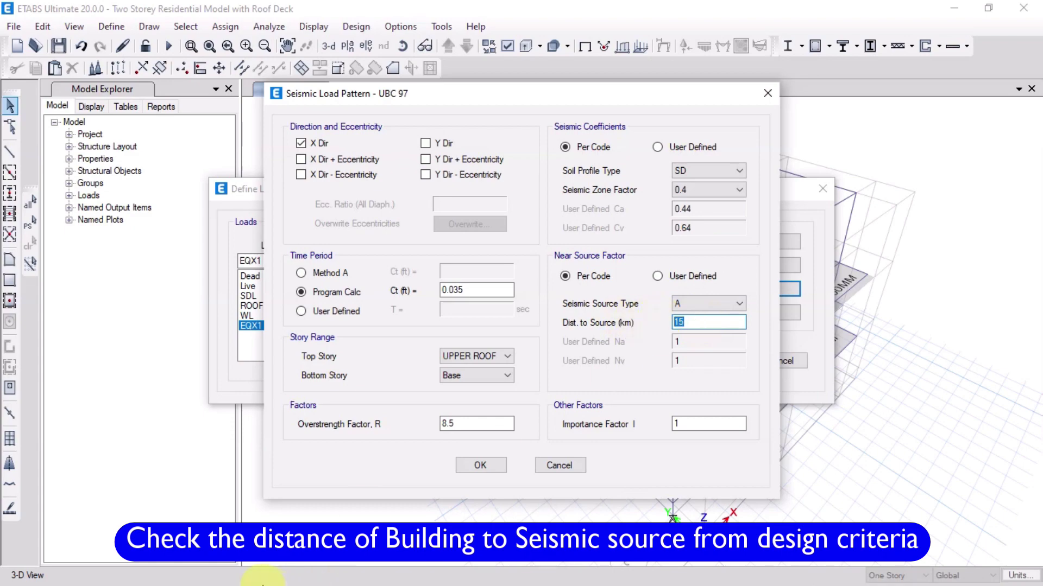
Switch to PRELIMINARY DESIGN CRITERIA.pdf in Adobe Reader and look up the project's distance to the nearest active fault
key(super)
mouse_move(212, 574)
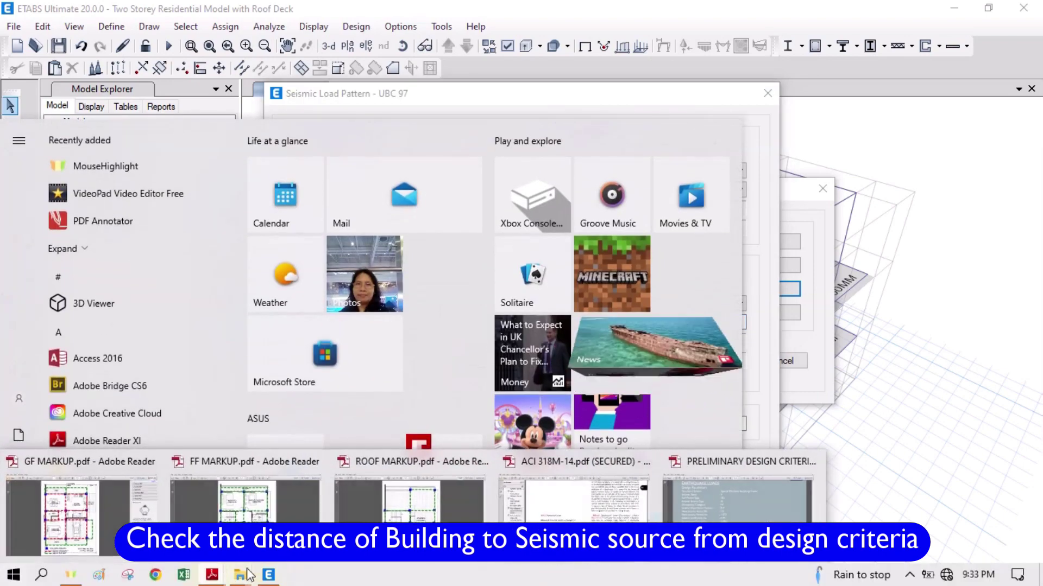
click(715, 526)
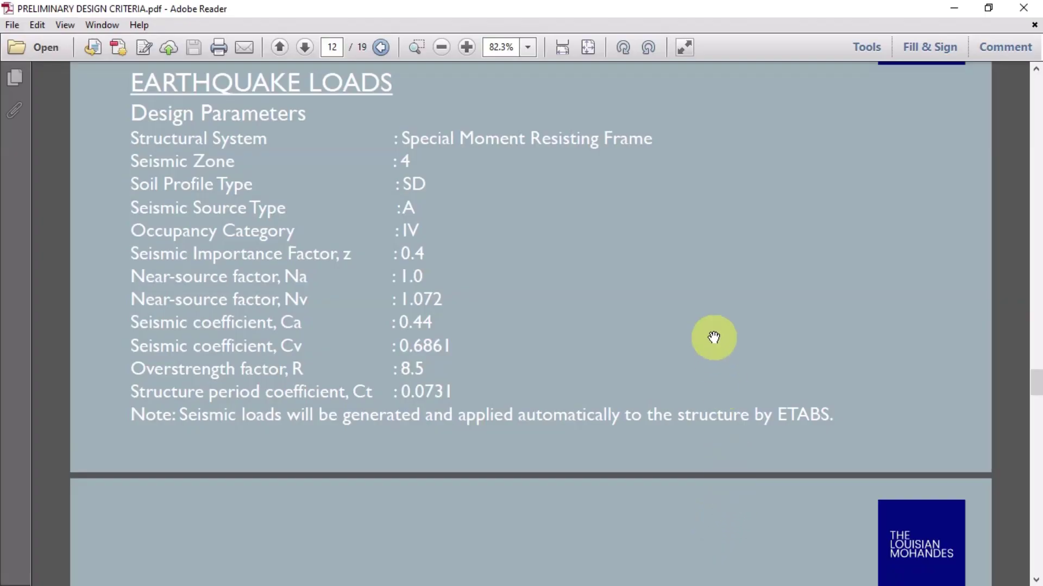
scroll(714, 338, down, 8)
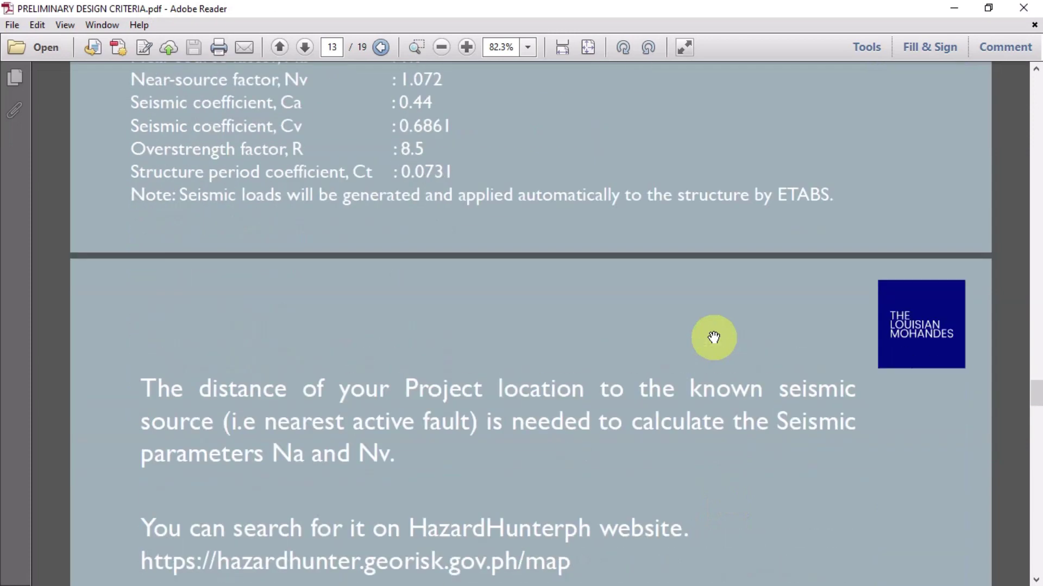
scroll(713, 335, down, 8)
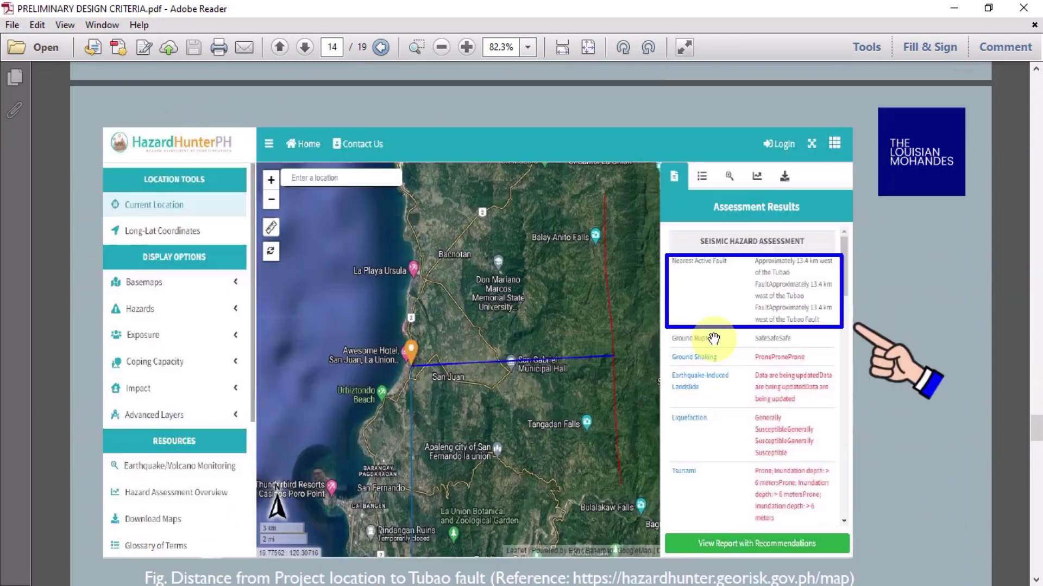
click(416, 46)
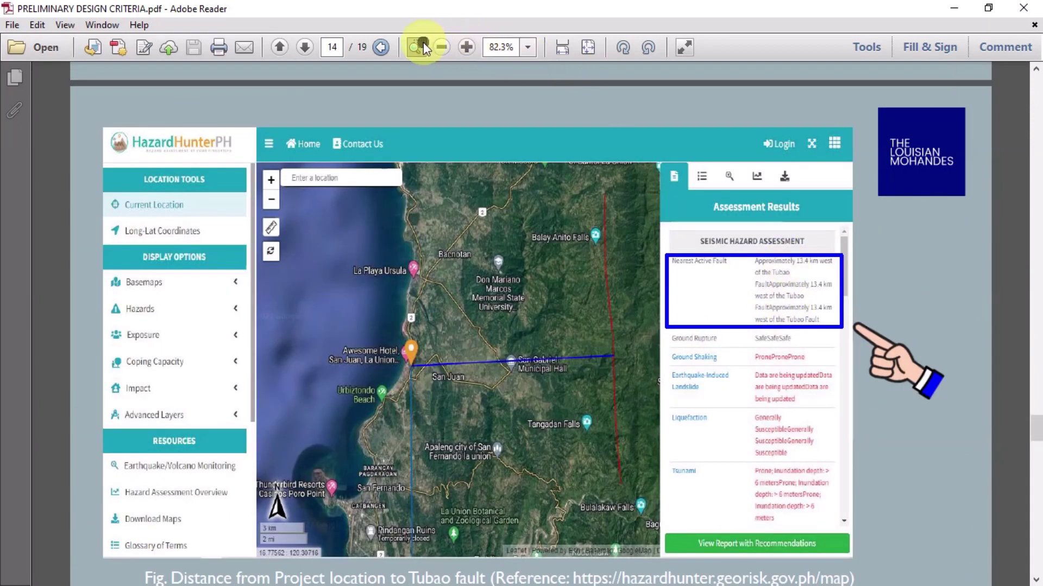
drag(644, 243, 891, 380)
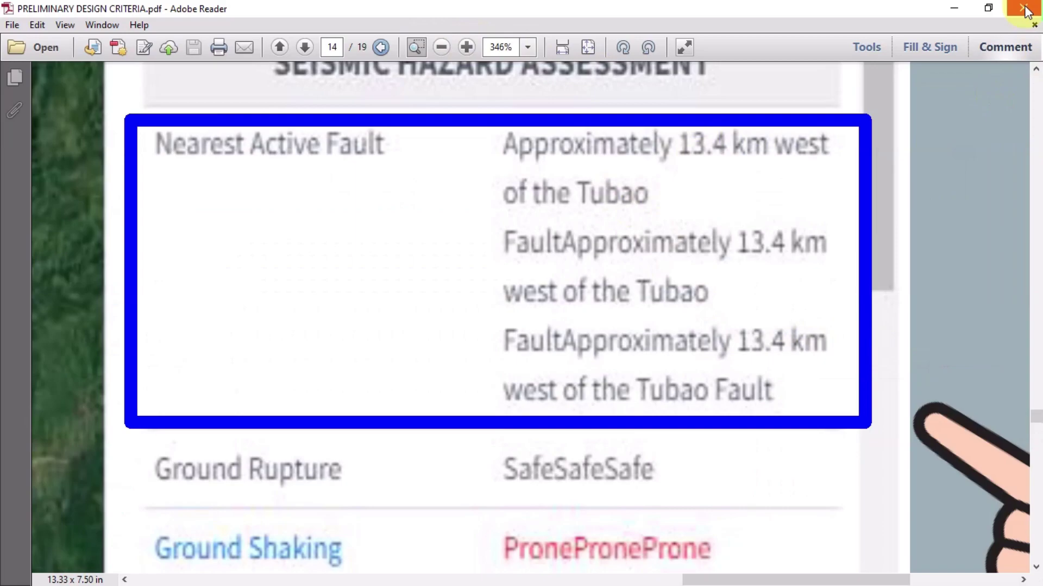
Return to ETABS and set the distance to source of EQX1 to 13.4 km
click(954, 8)
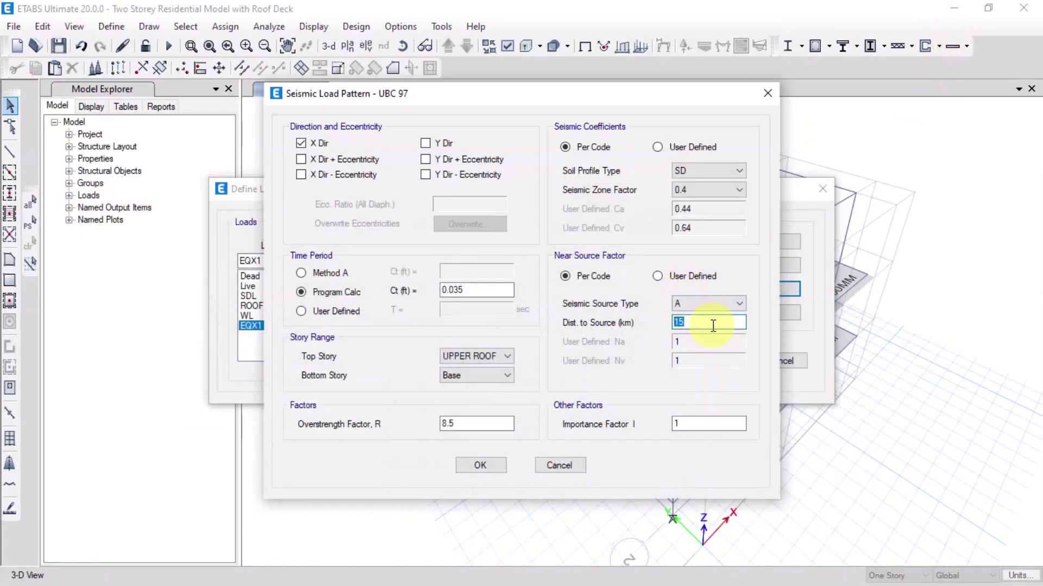
text(.4)
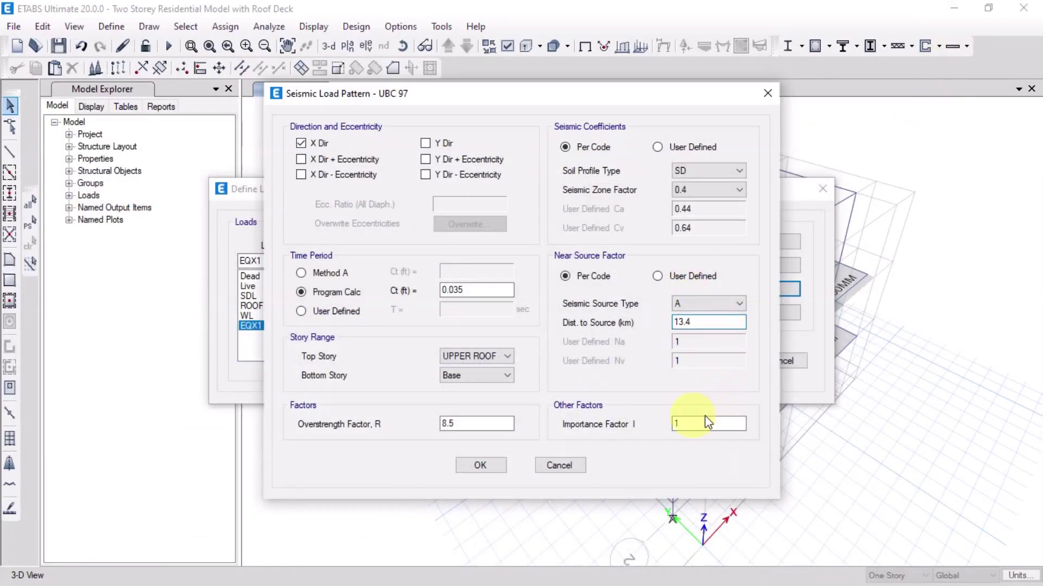
click(731, 423)
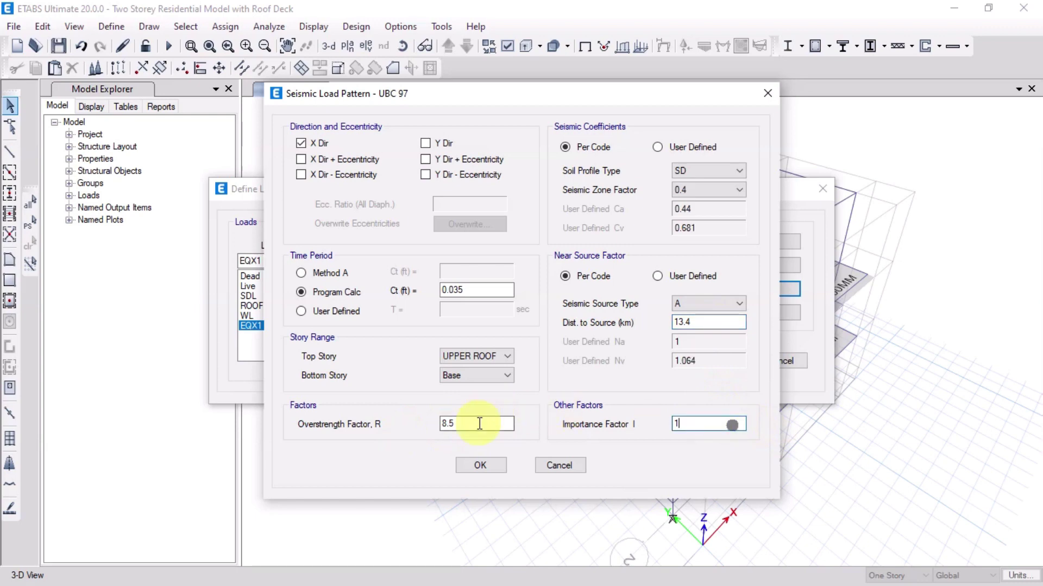
Keep the story range of EQX1 from UPPER ROOF to Base, set Ct to 0.03 and accept the seismic settings
click(467, 376)
click(467, 378)
click(474, 351)
click(476, 356)
click(468, 289)
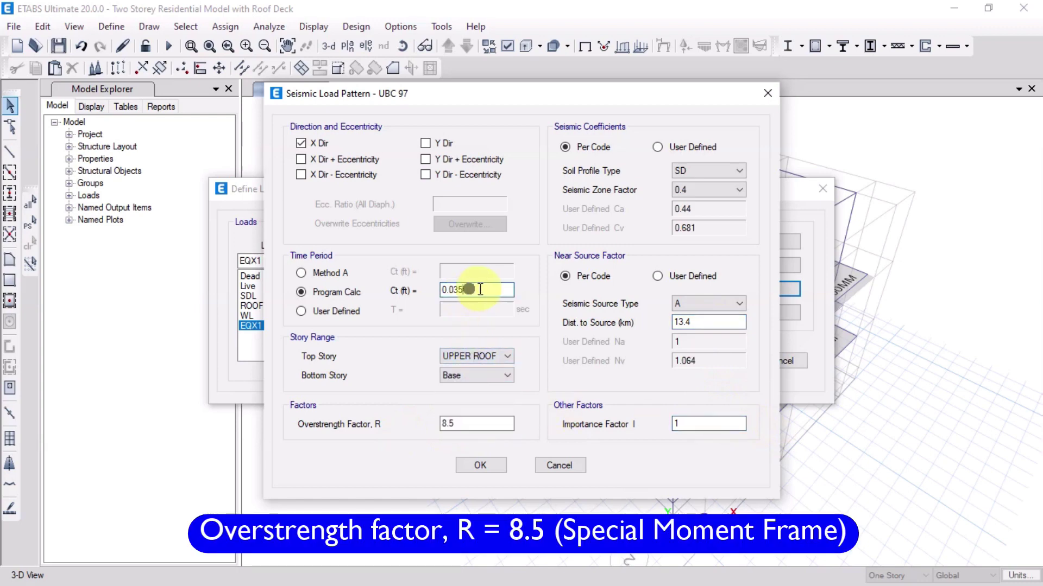
key(BackSpace)
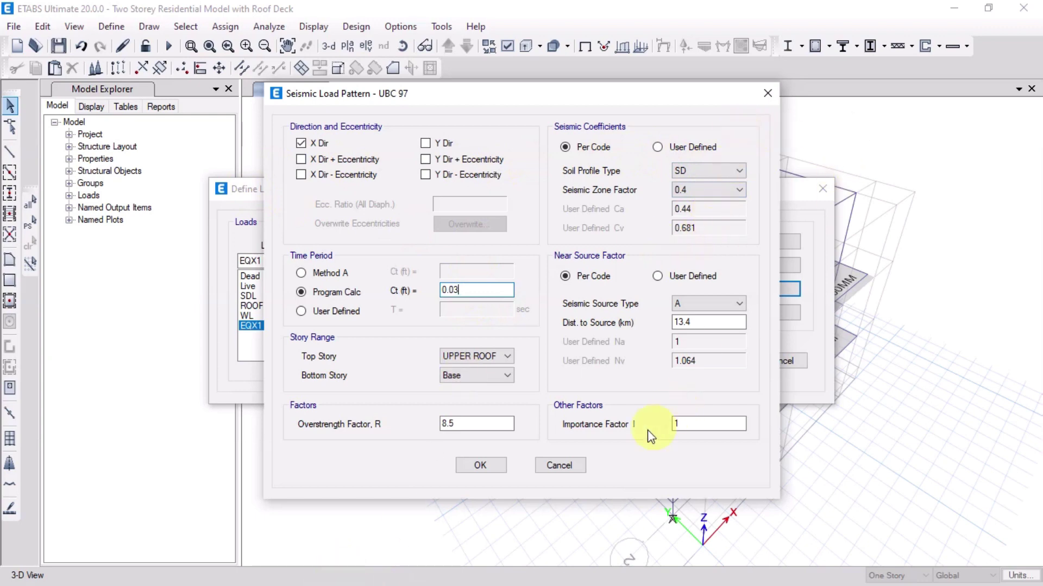
click(480, 466)
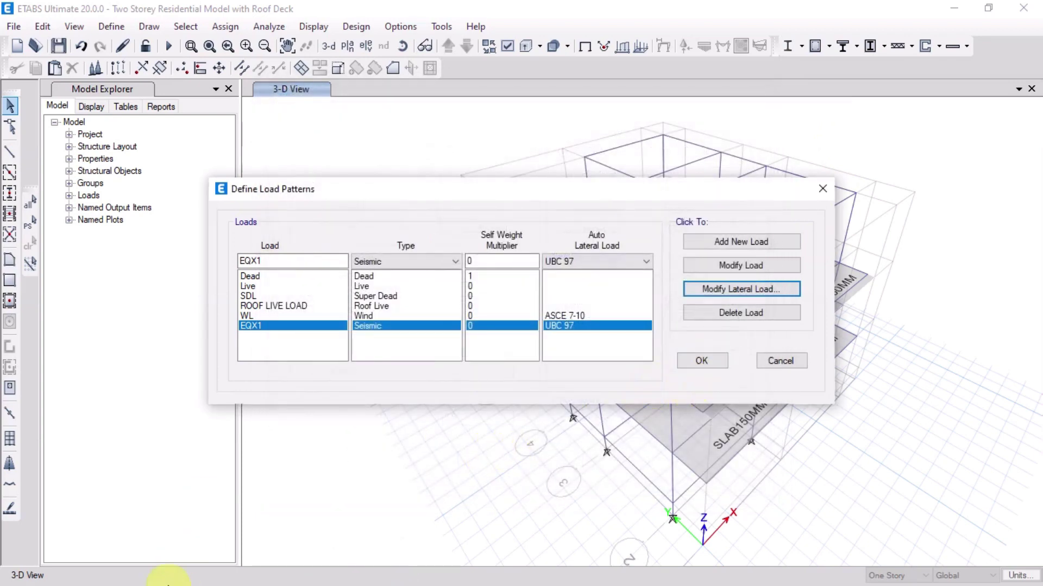
Switch to PRELIMINARY DESIGN CRITERIA.pdf in Adobe Reader and review the earthquake load design parameters against the entered ones
key(super)
mouse_move(212, 575)
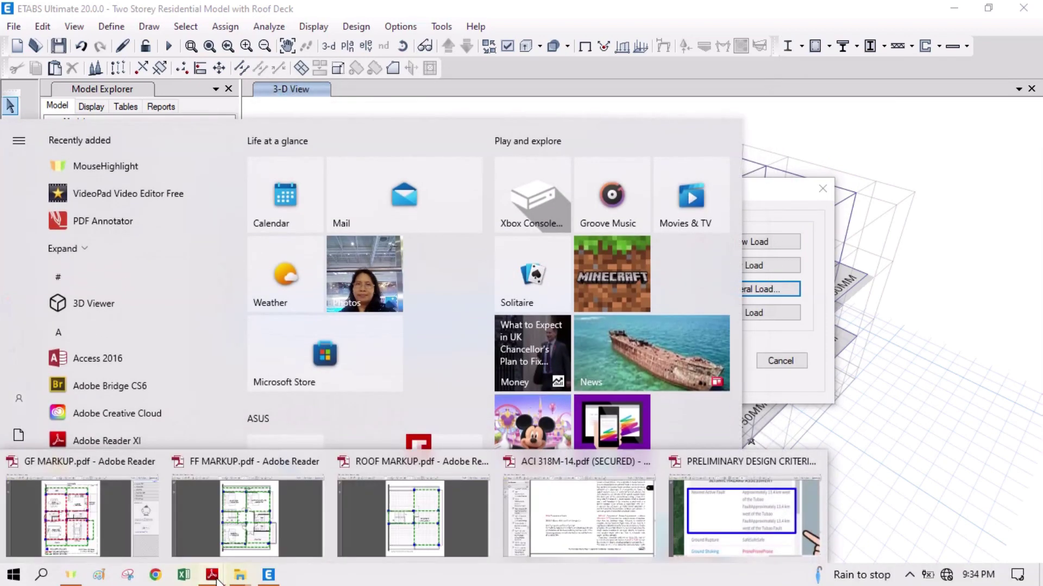
click(706, 517)
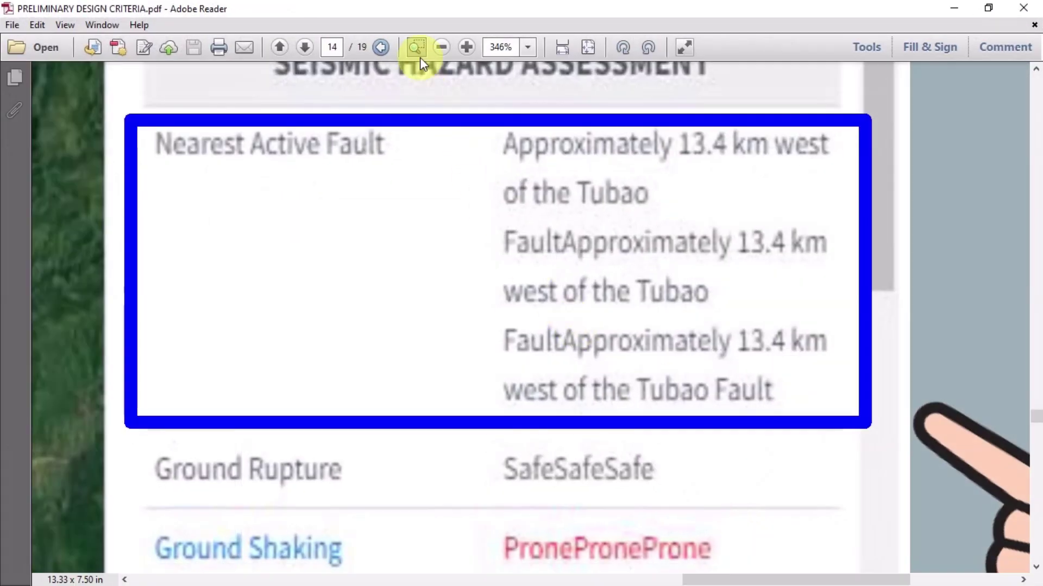
click(562, 48)
scroll(463, 269, up, 10)
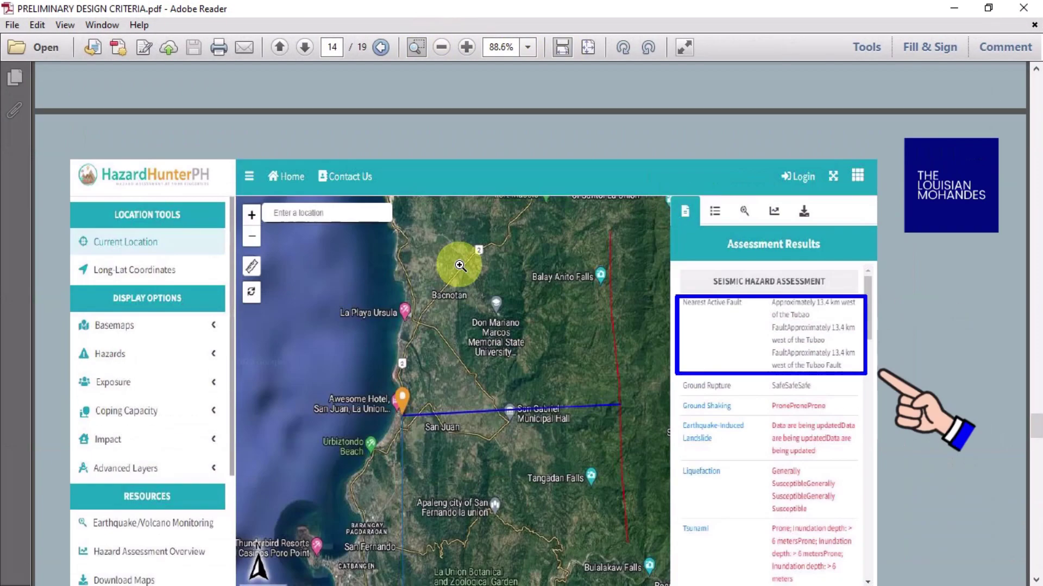
scroll(464, 268, up, 5)
scroll(467, 270, down, 5)
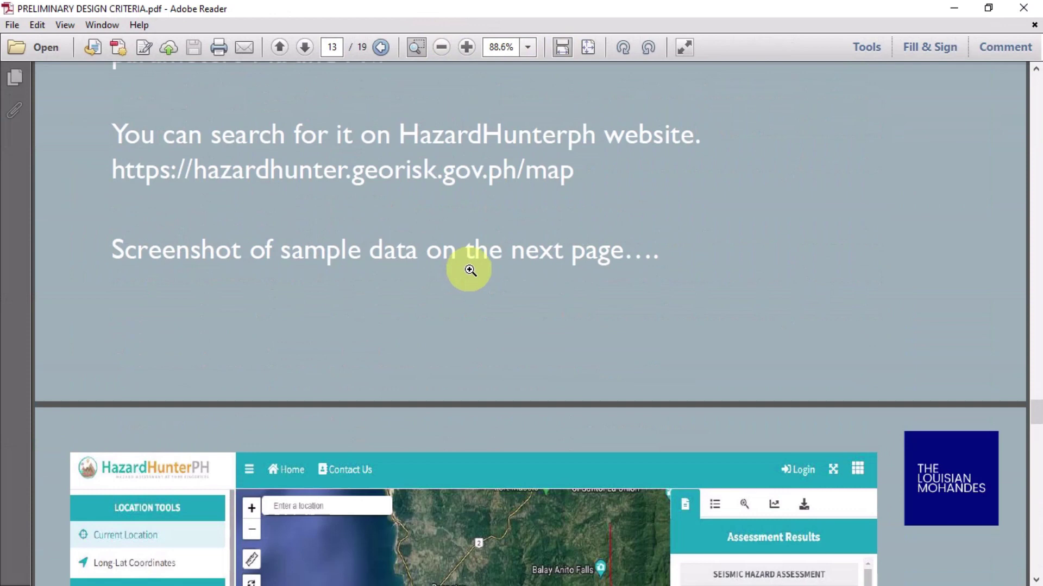
scroll(471, 270, up, 15)
scroll(570, 255, down, 1)
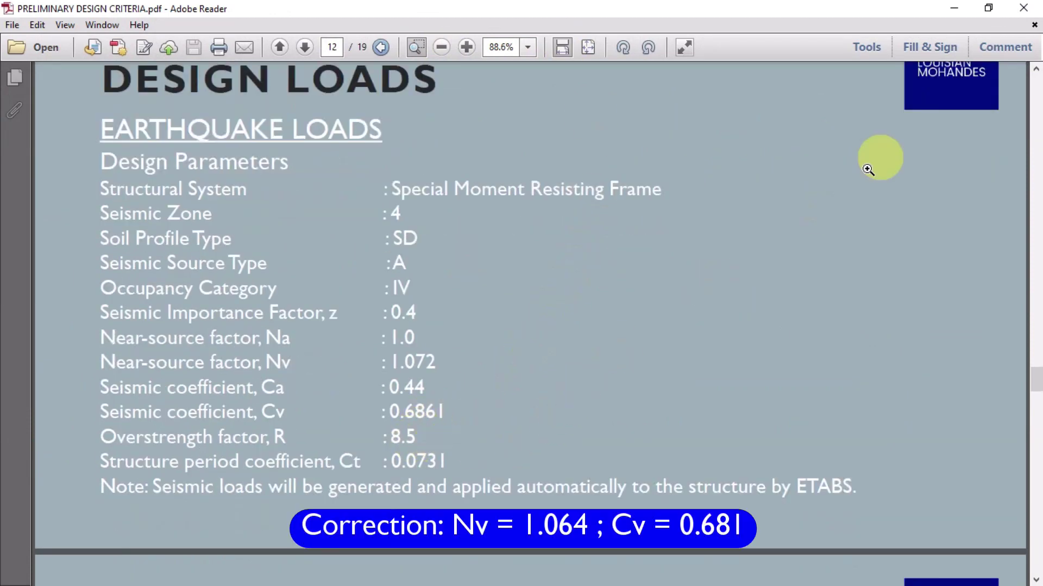
Return to ETABS, reopen the lateral load settings of EQX1 to check its seismic coefficients and near source factors, and accept them
click(960, 11)
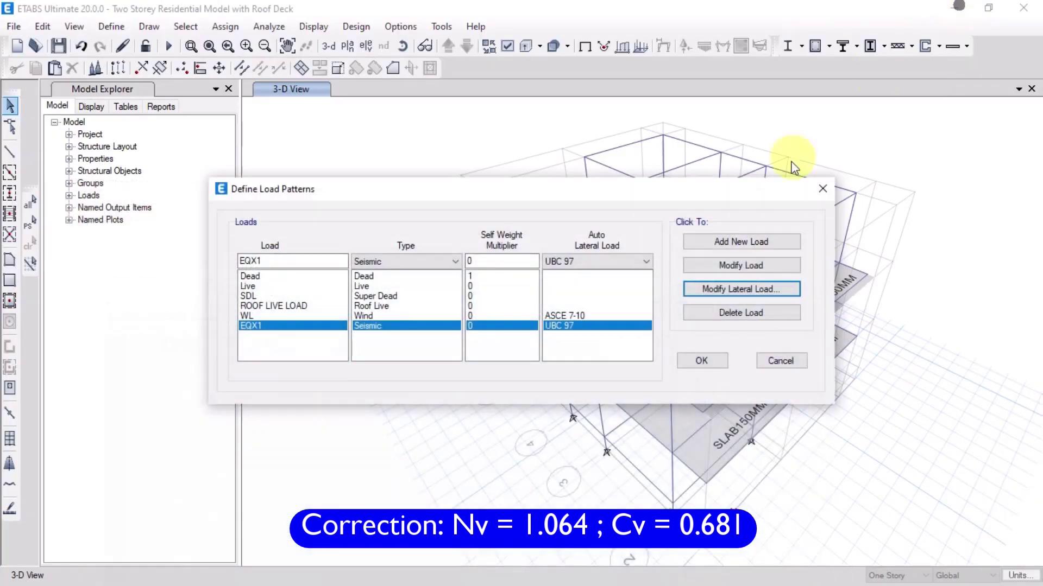
click(759, 291)
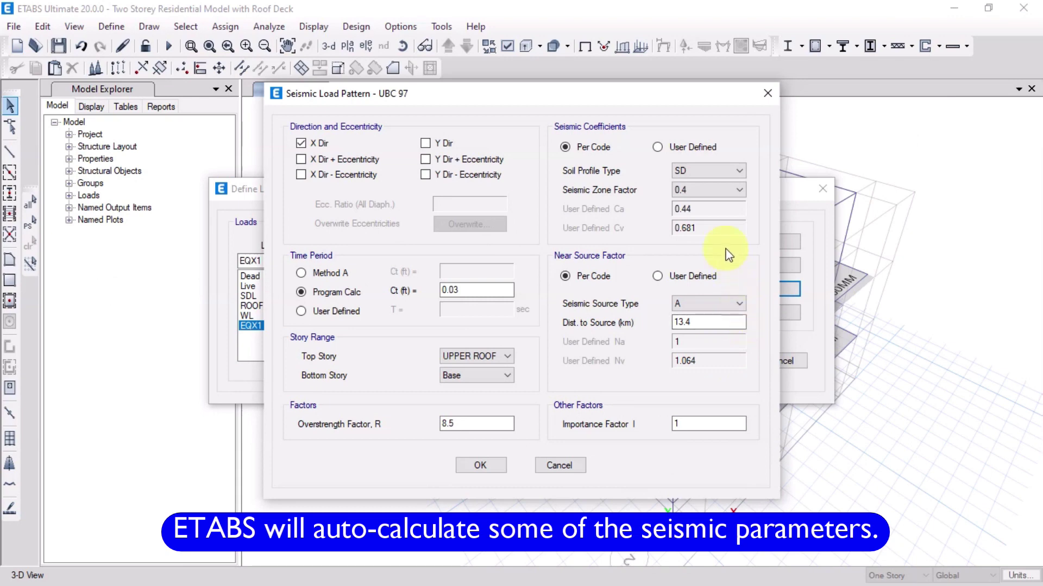
click(724, 190)
click(722, 195)
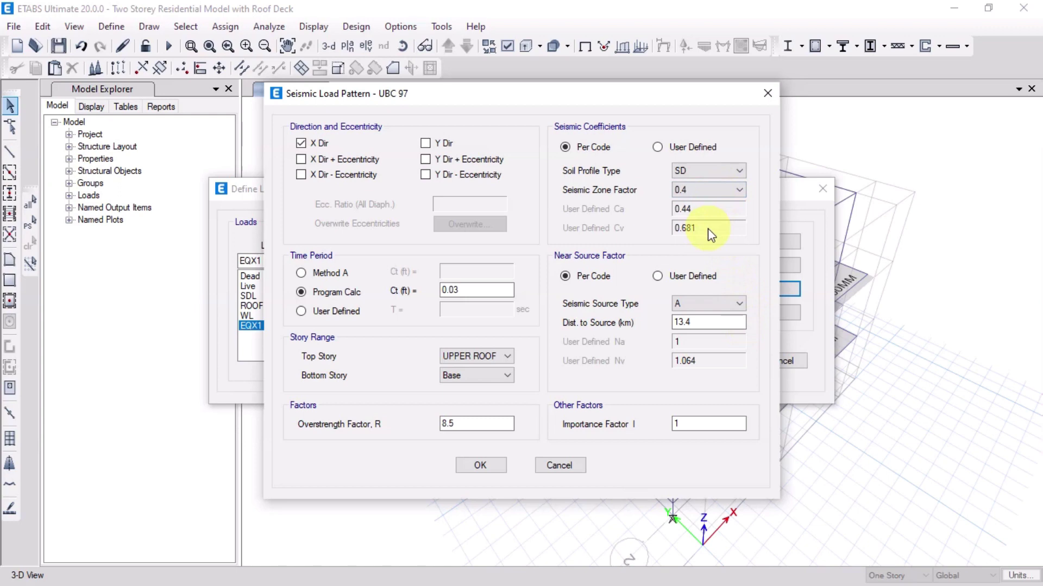
click(468, 464)
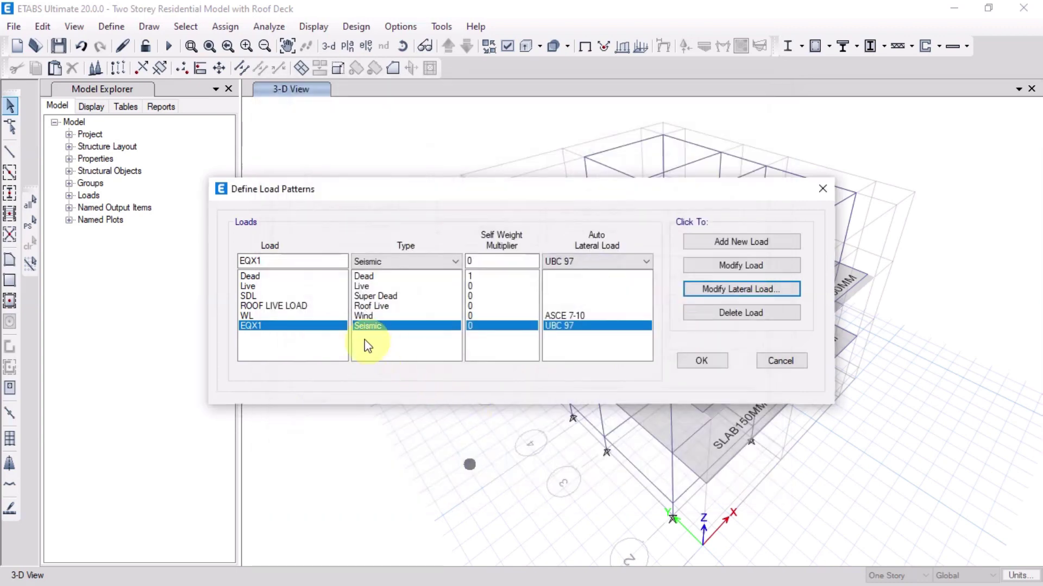
Add another Seismic load pattern named EQX2 with UBC 97 as its auto lateral load
key(BackSpace)
text(2)
click(763, 247)
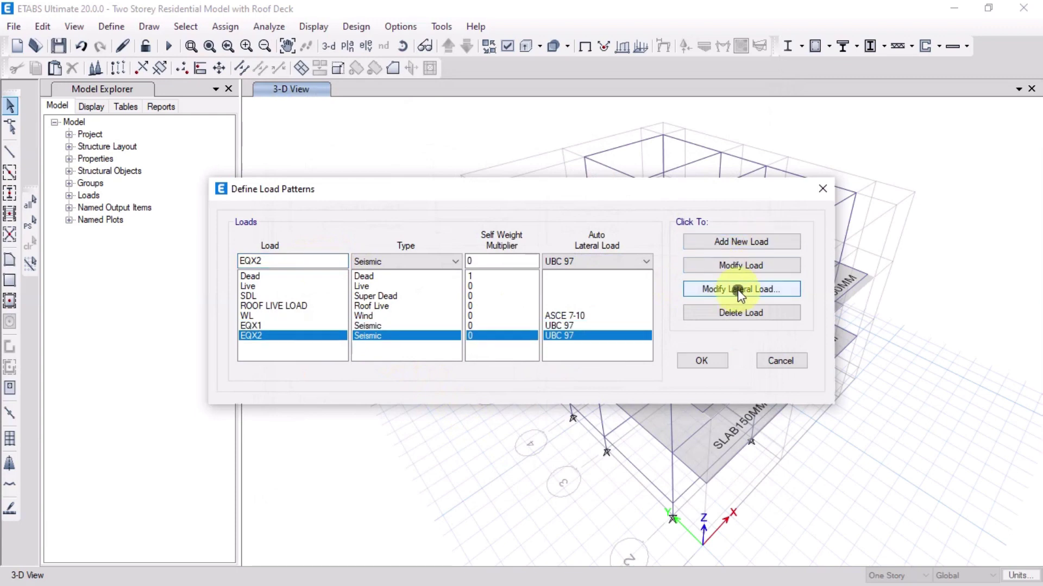
In the lateral load settings of EQX2, keep only the Y Dir direction and accept
click(738, 289)
click(338, 161)
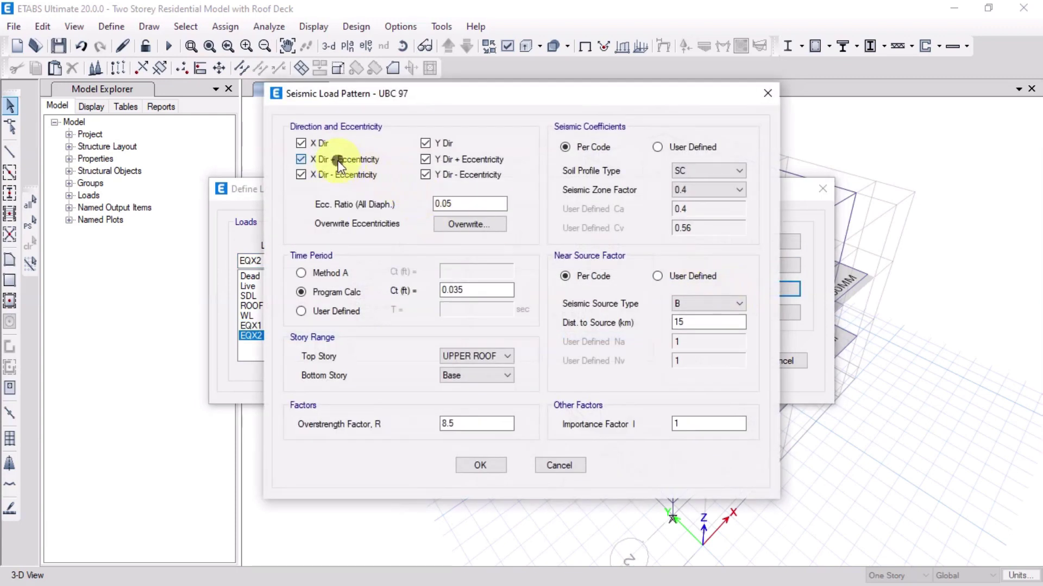
click(320, 143)
click(327, 175)
click(338, 160)
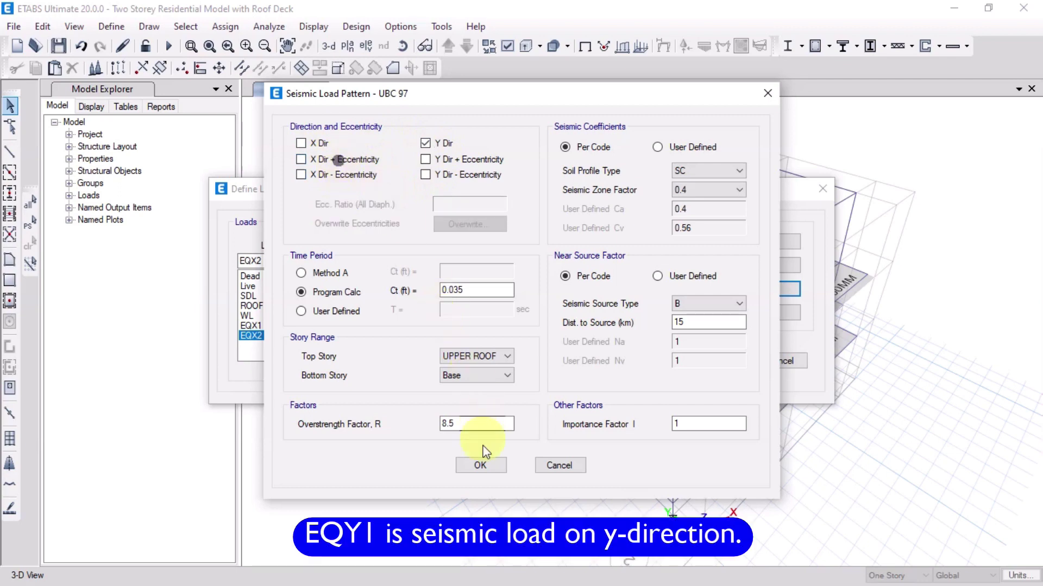
click(480, 466)
Rename the EQX2 load pattern to EQY1
click(269, 262)
key(BackSpace)
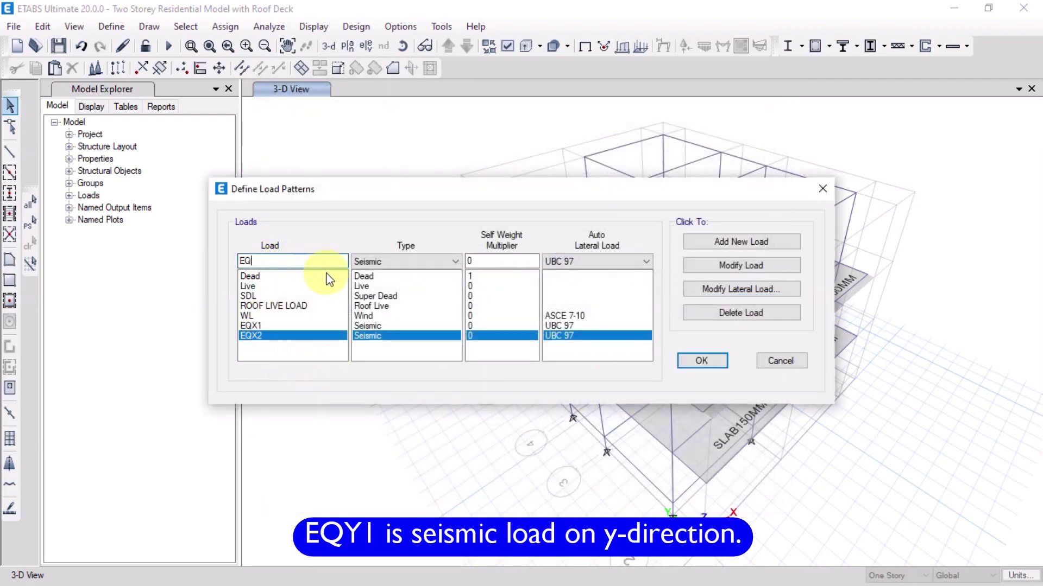
text(Y1)
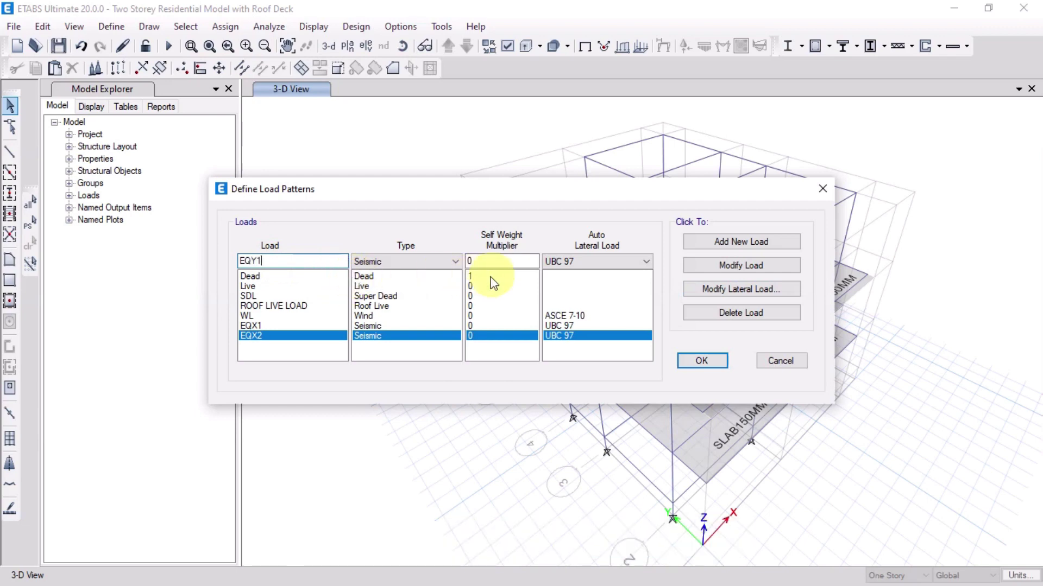
click(752, 271)
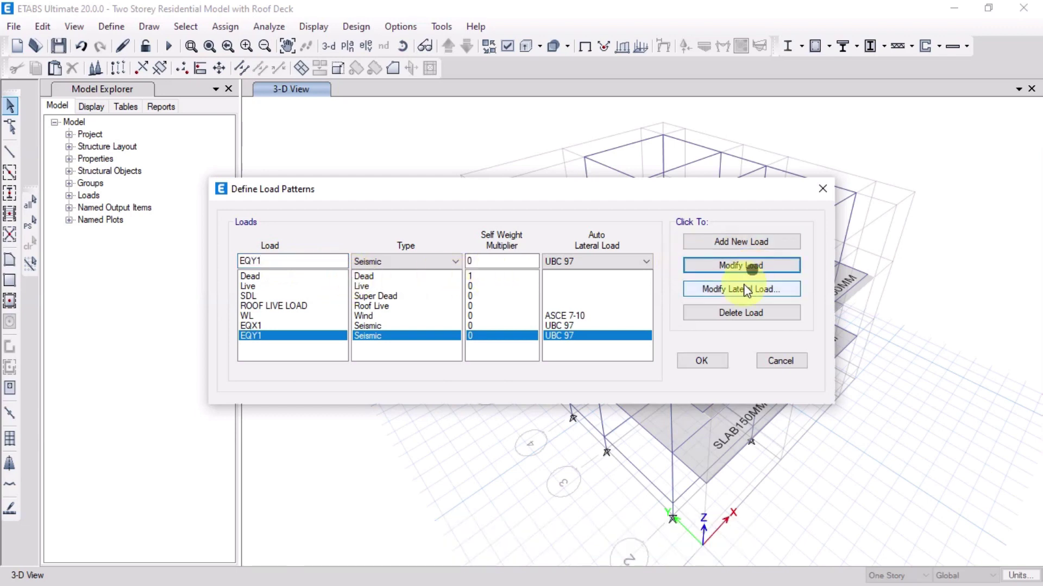
In the lateral load settings of EQY1, set the seismic source type to A and the soil profile type to SD
click(788, 288)
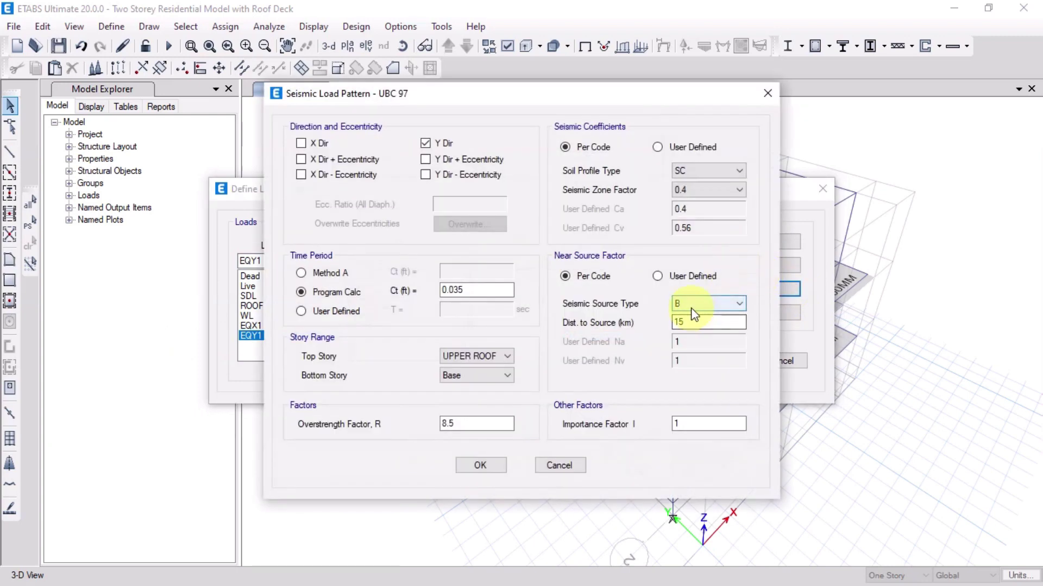
click(689, 305)
click(682, 317)
click(698, 171)
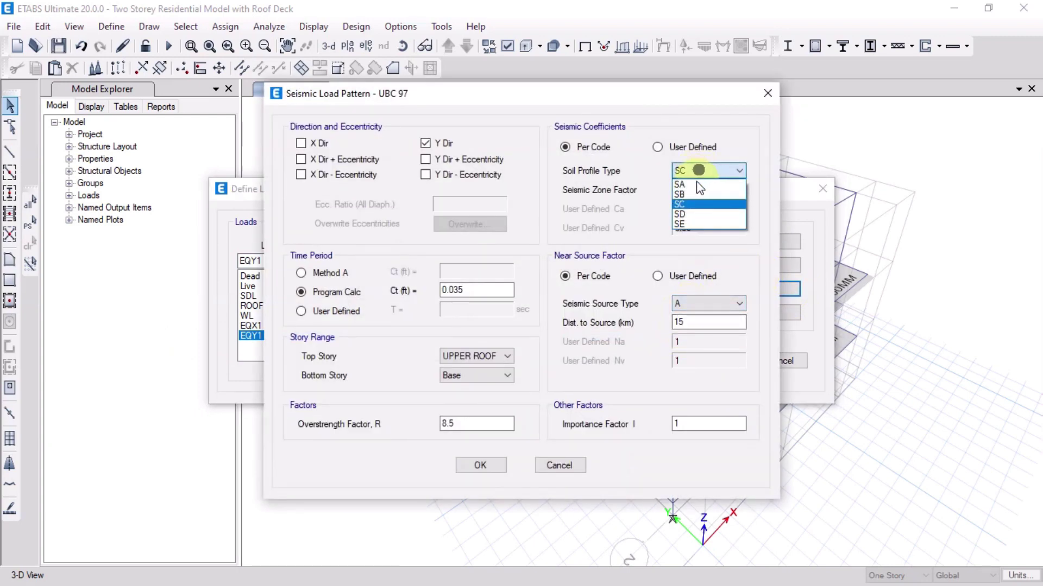
click(689, 214)
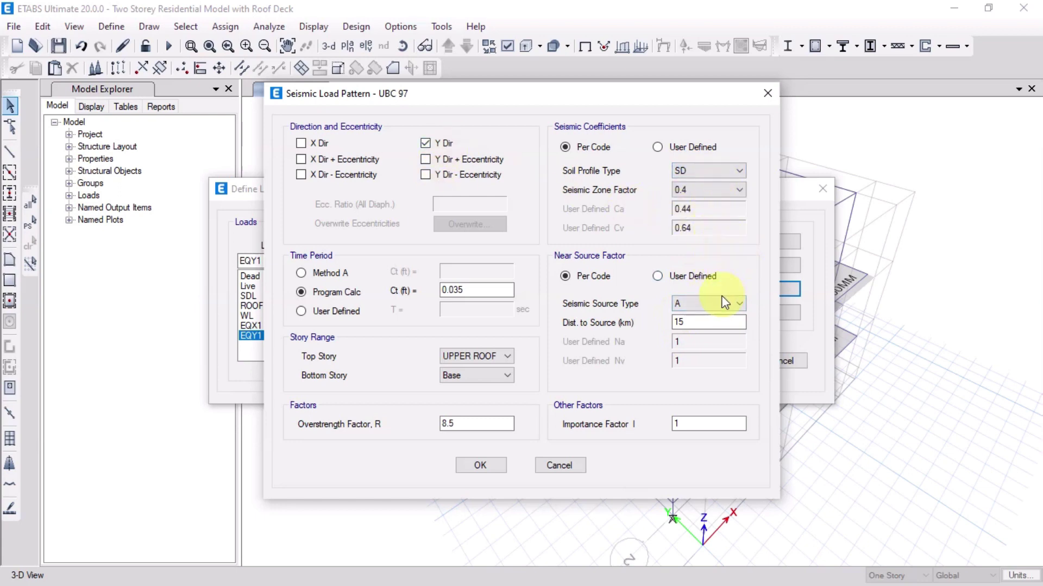
Set the distance to source of EQY1 to 13.4 km and its Ct to 0.03
double_click(697, 324)
text(13.4)
click(478, 375)
click(474, 284)
click(476, 291)
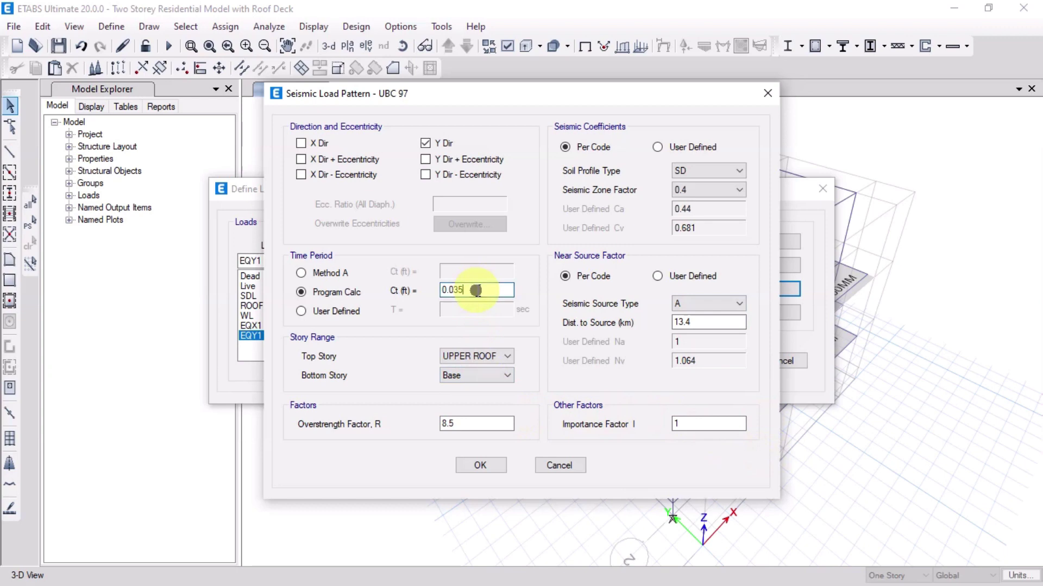
key(BackSpace)
click(485, 418)
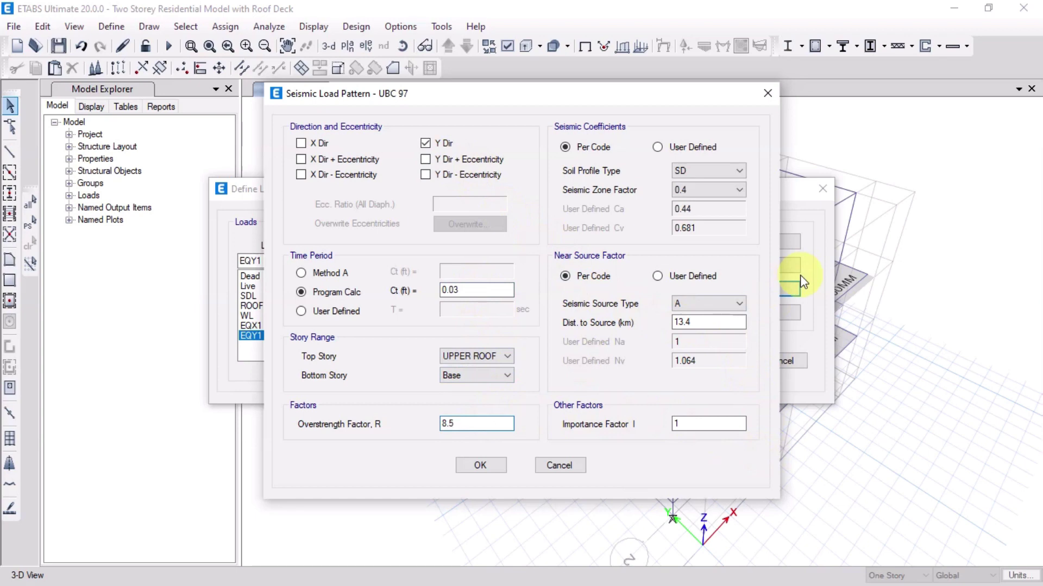
Accept the EQY1 lateral load settings and add a UBC 97 seismic load pattern named EQX2
click(480, 464)
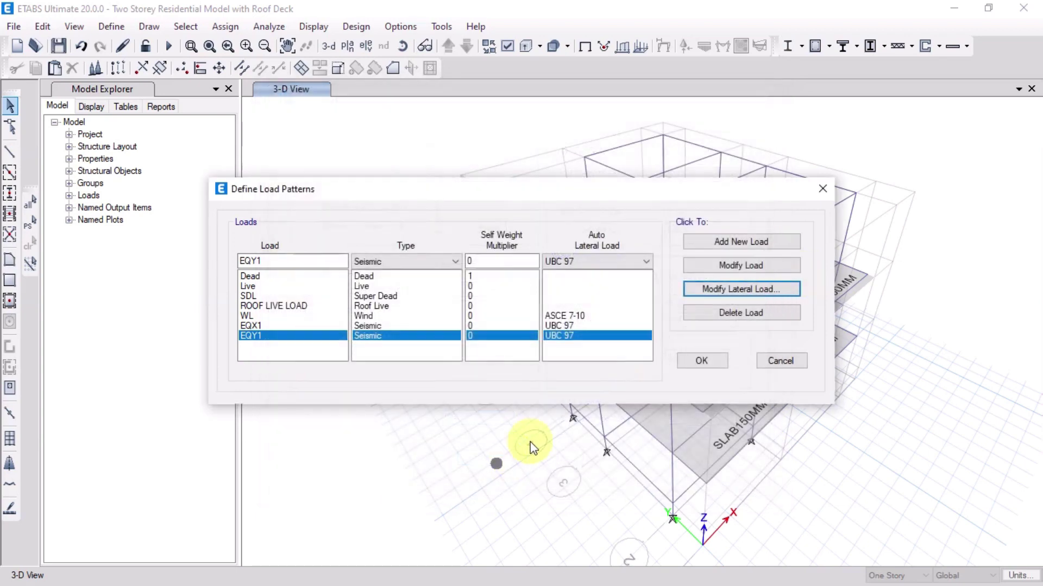
click(268, 326)
click(267, 261)
key(BackSpace)
text(2)
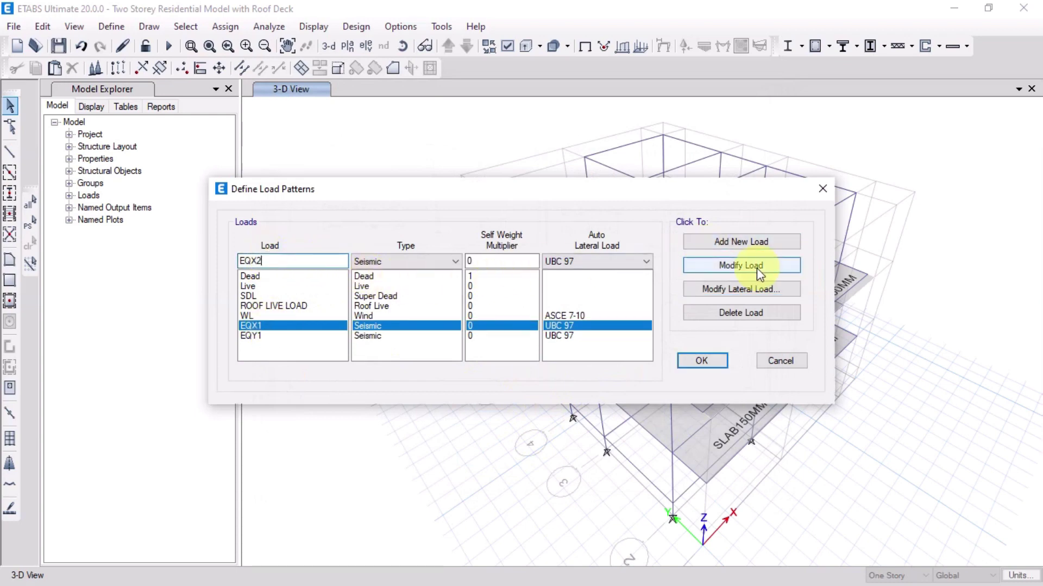
click(758, 243)
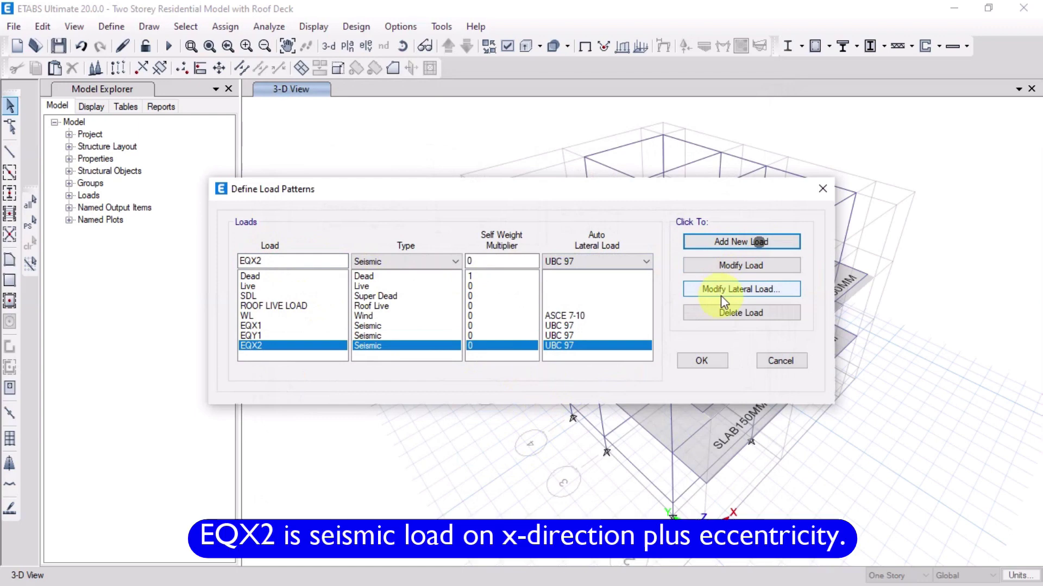
In the lateral load settings of EQX2, keep only the X Dir + Eccentricity direction
click(749, 292)
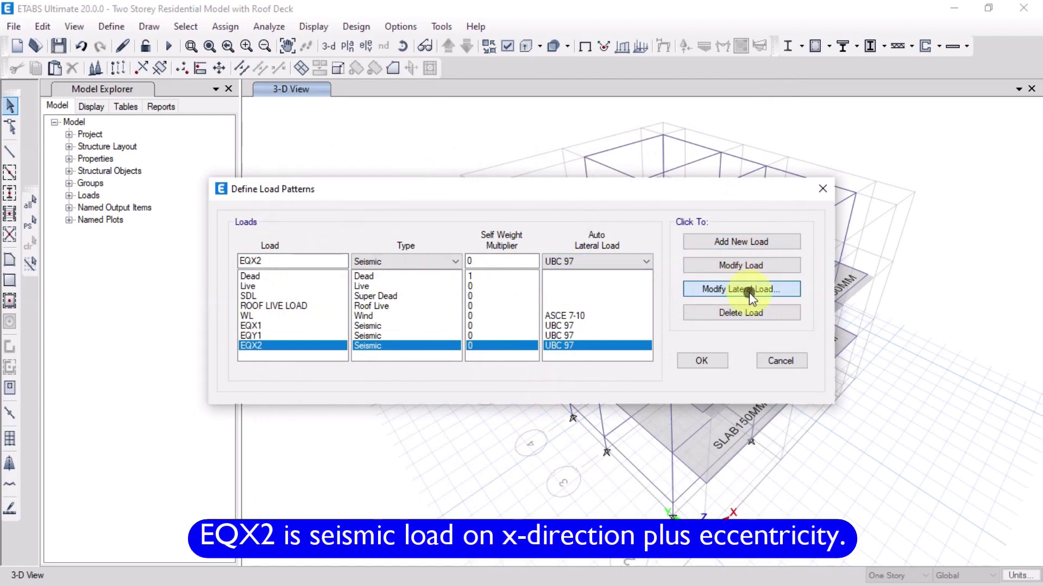
click(324, 174)
click(314, 143)
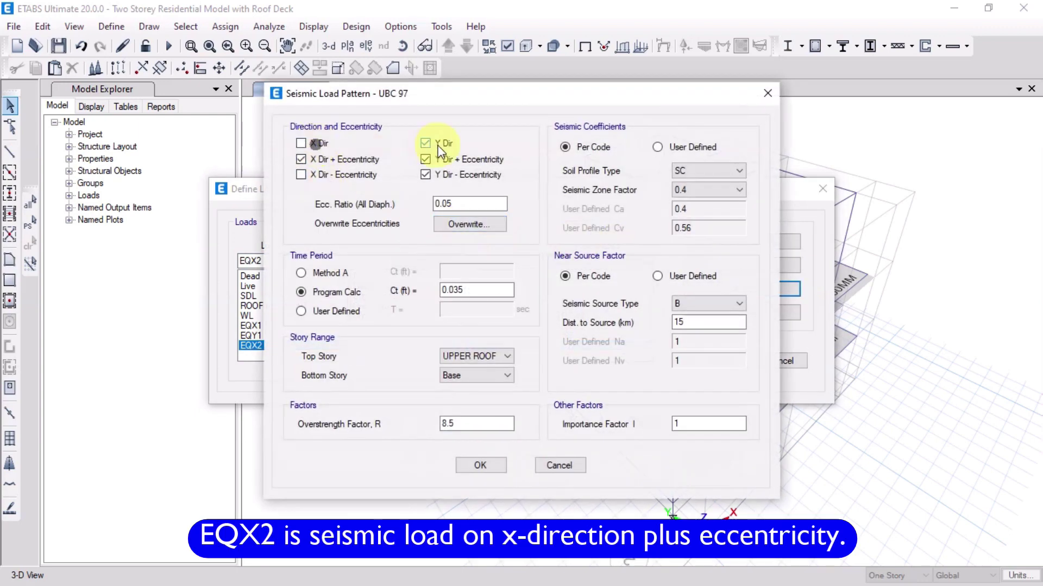
click(441, 175)
Set EQX2's soil profile type to SD, seismic source type to A, distance to source to 13.4 km and Ct to 0.03, and accept
click(708, 171)
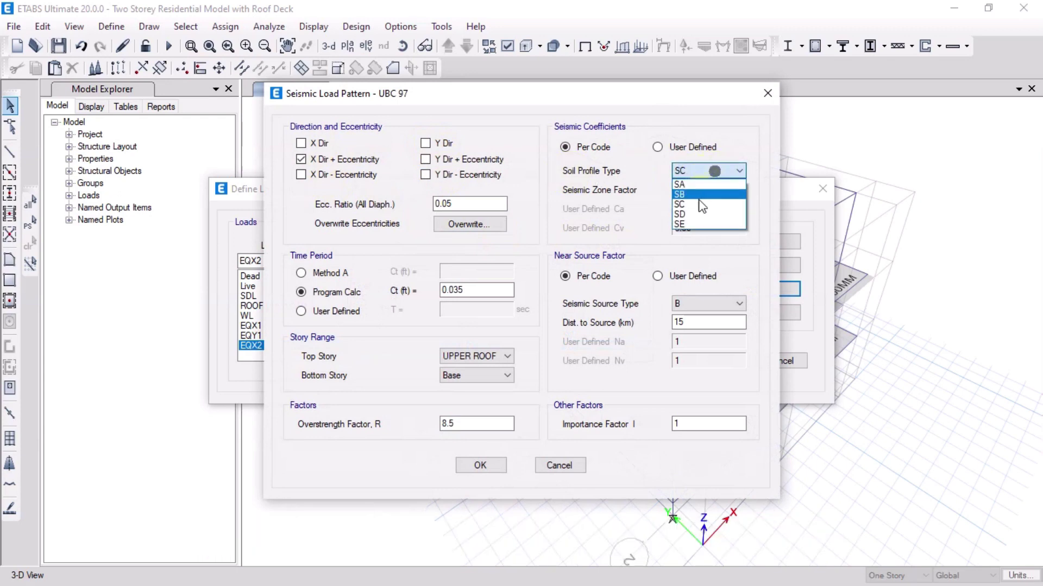
click(695, 212)
click(698, 302)
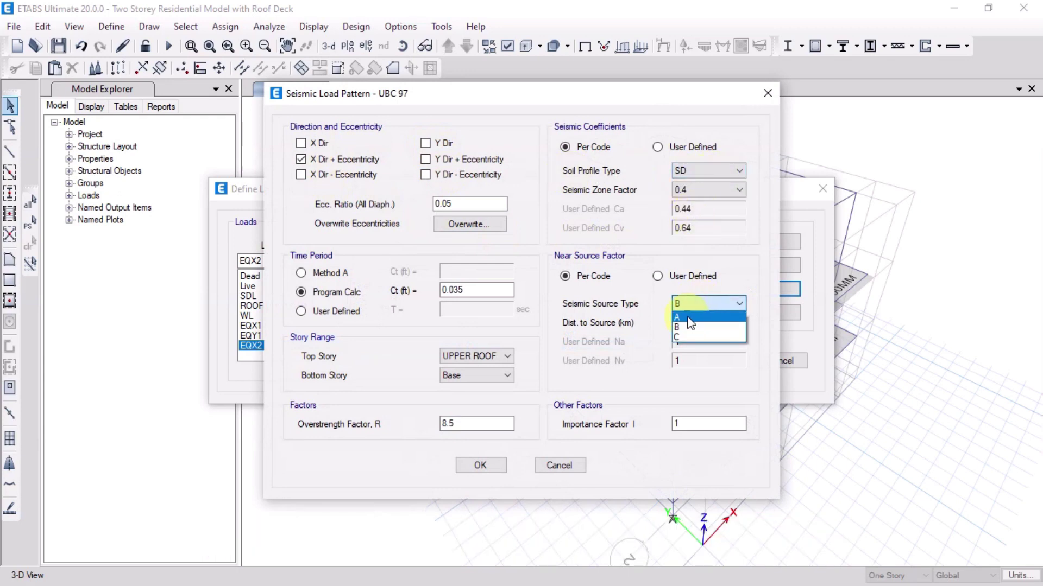
click(688, 319)
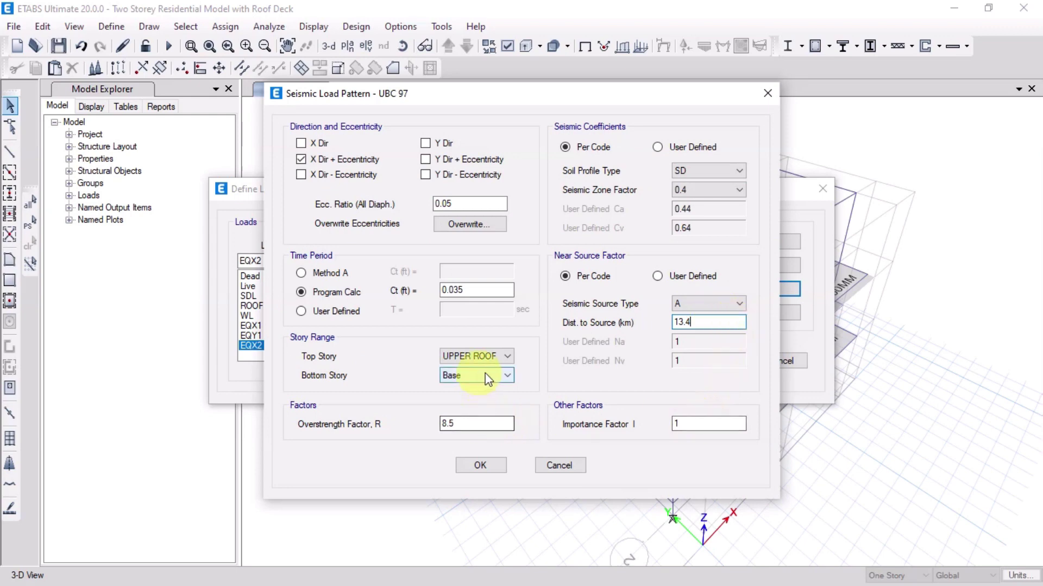
click(482, 293)
key(BackSpace)
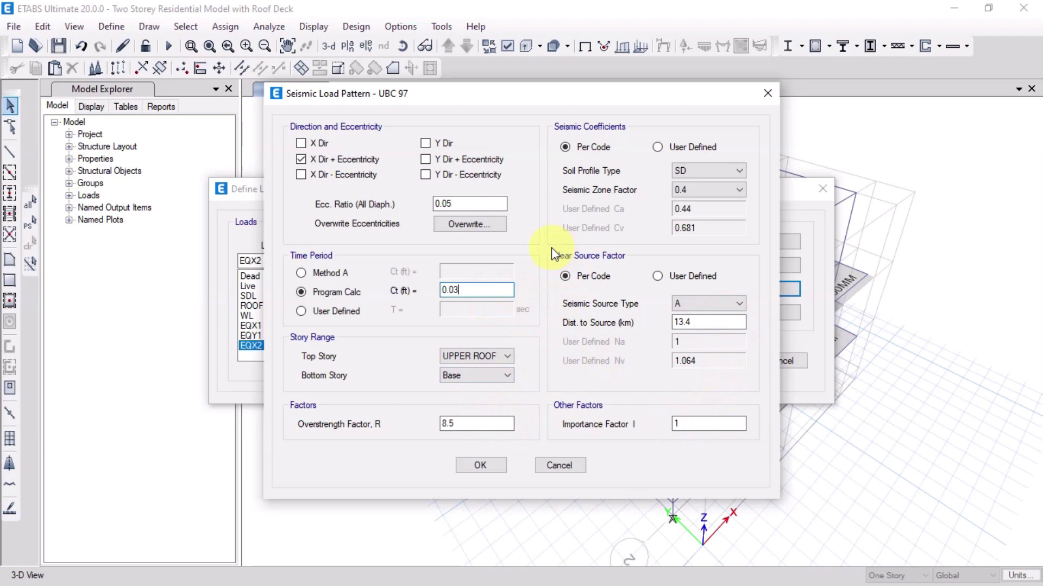
click(481, 465)
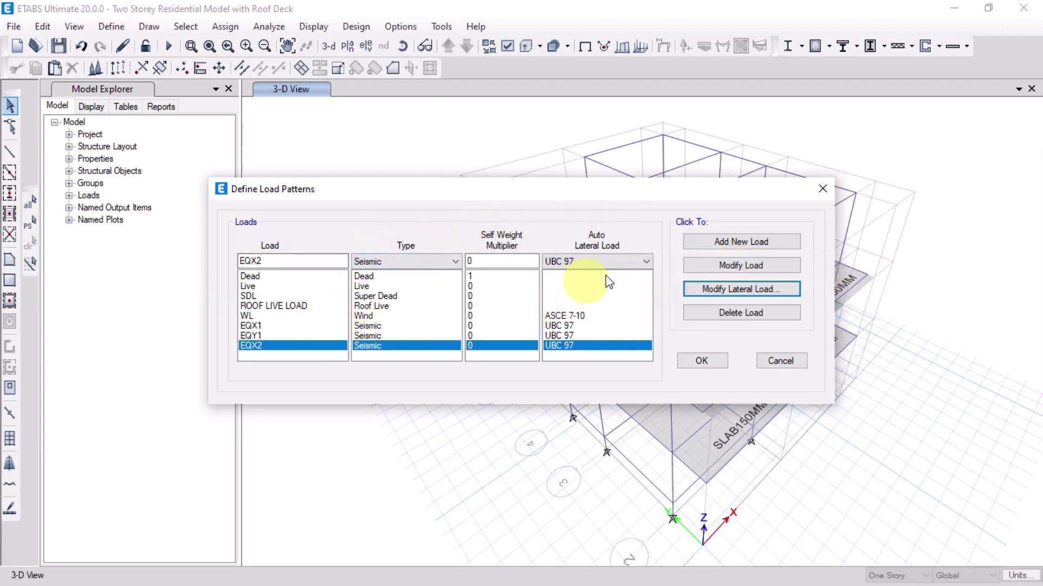
Add a UBC 97 seismic load pattern named EQY2
click(272, 262)
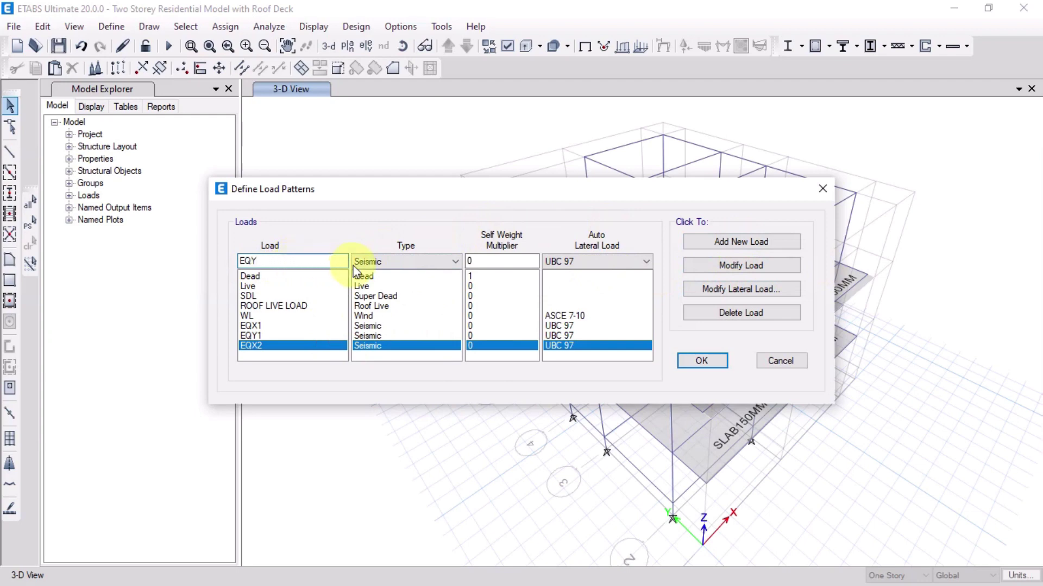
text(2)
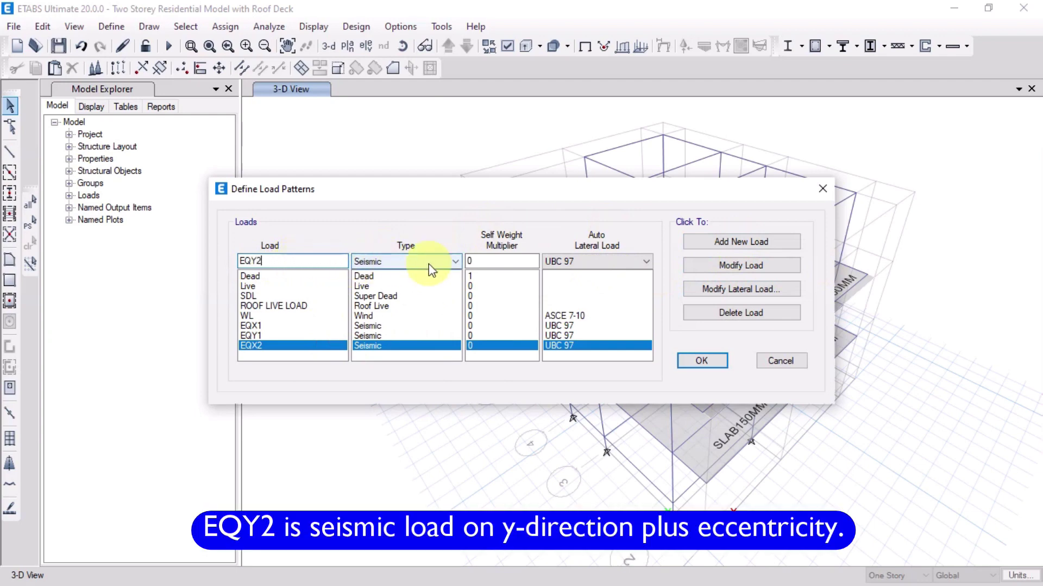
click(747, 242)
In the lateral load settings of EQY2, keep only the Y Dir + Eccentricity direction
click(741, 290)
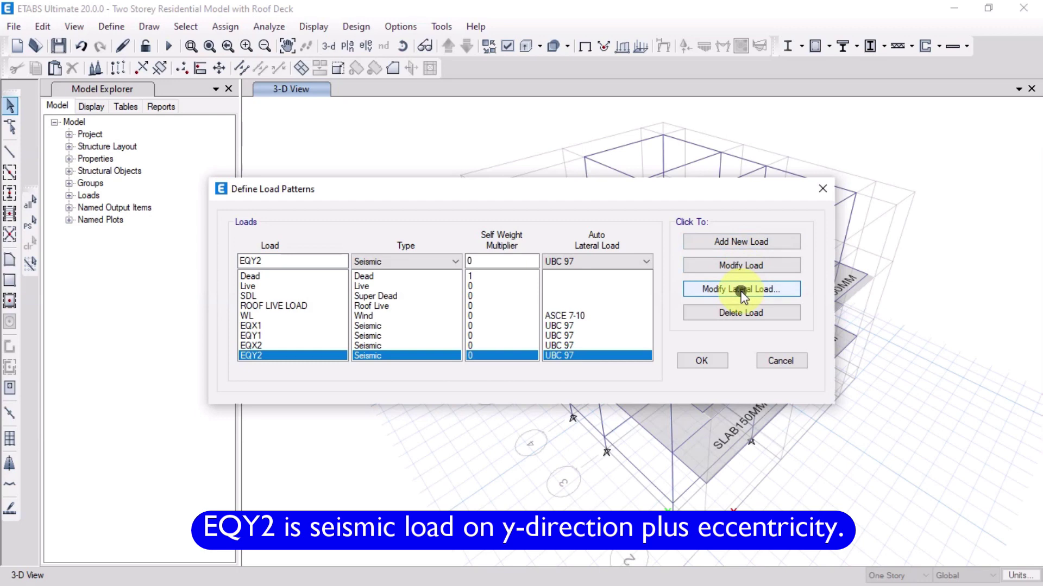
click(342, 176)
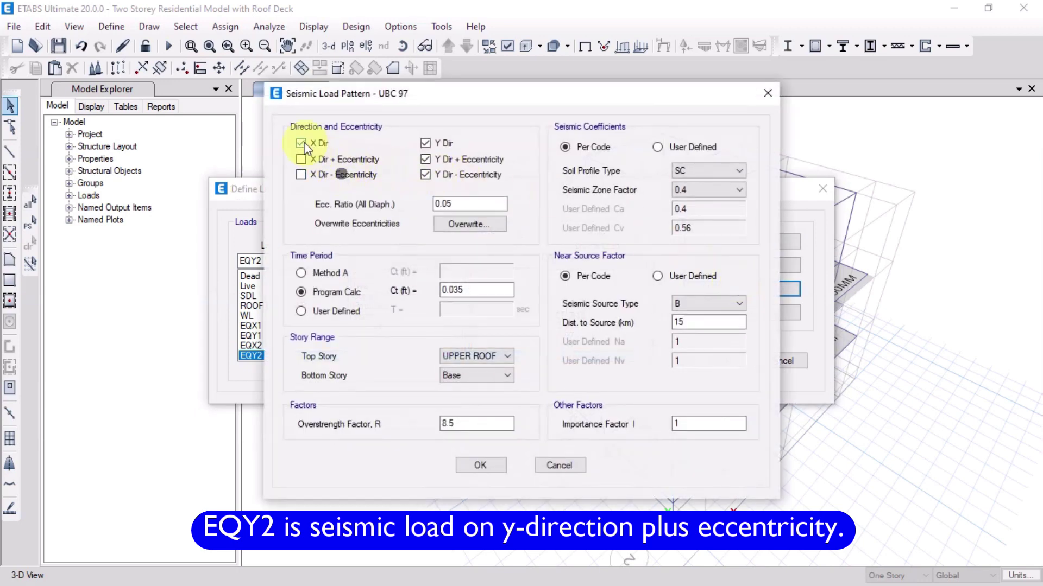
click(425, 143)
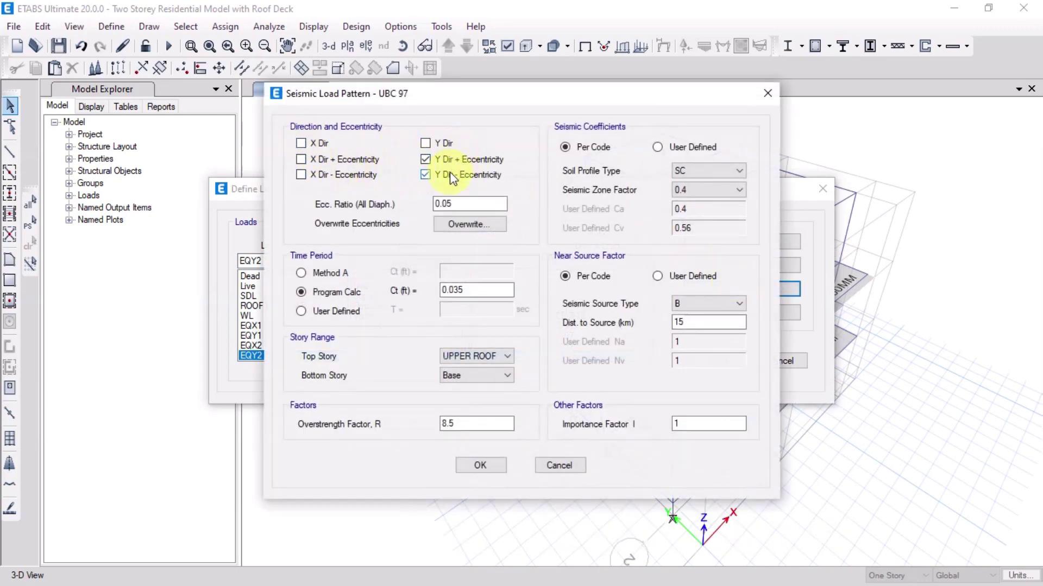
Set EQY2's soil profile type to SA, seismic source type to A and distance to source to 13.4 km
click(709, 171)
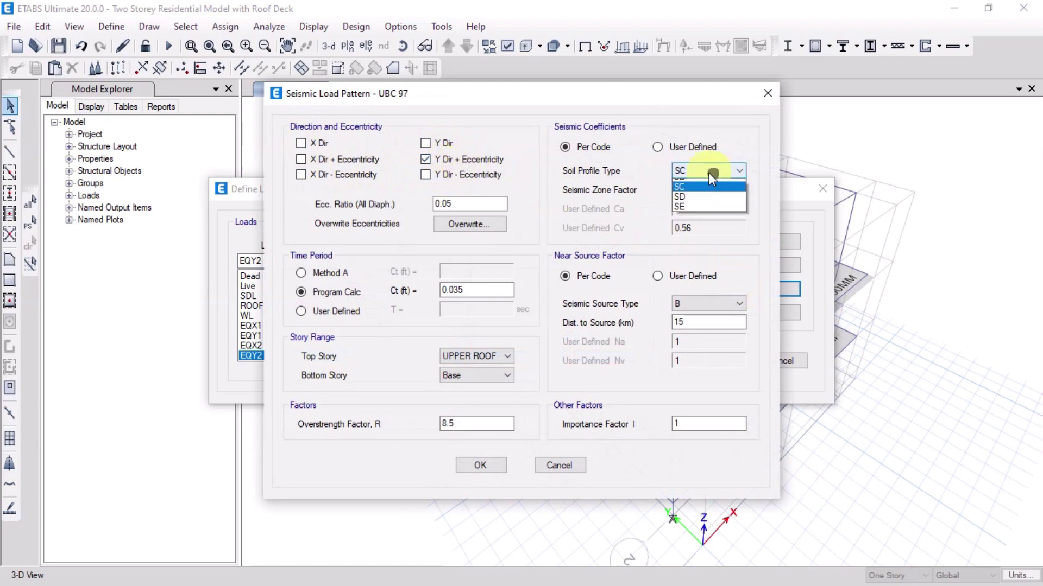
click(682, 185)
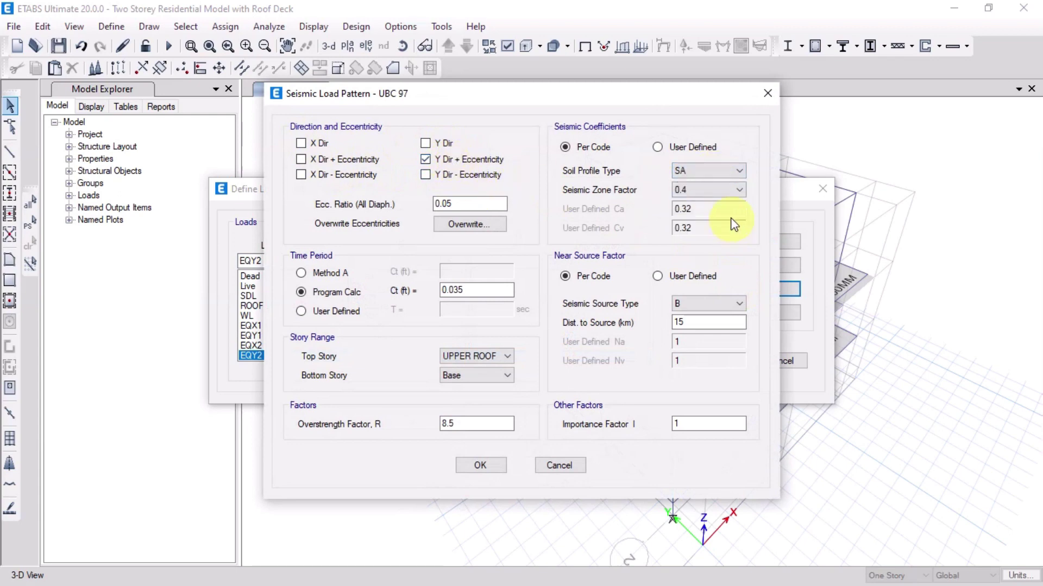
click(685, 303)
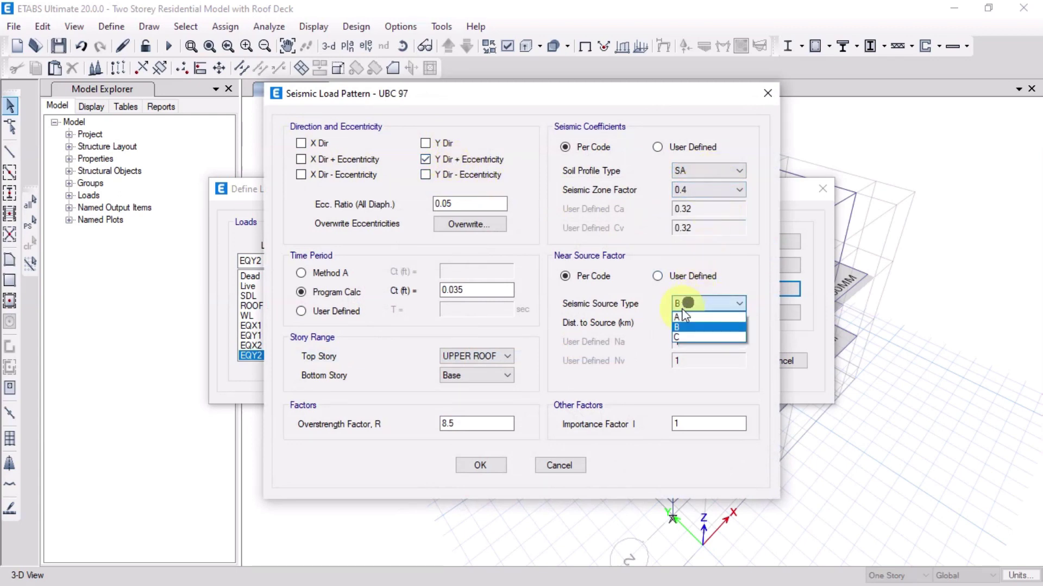
click(685, 320)
click(699, 320)
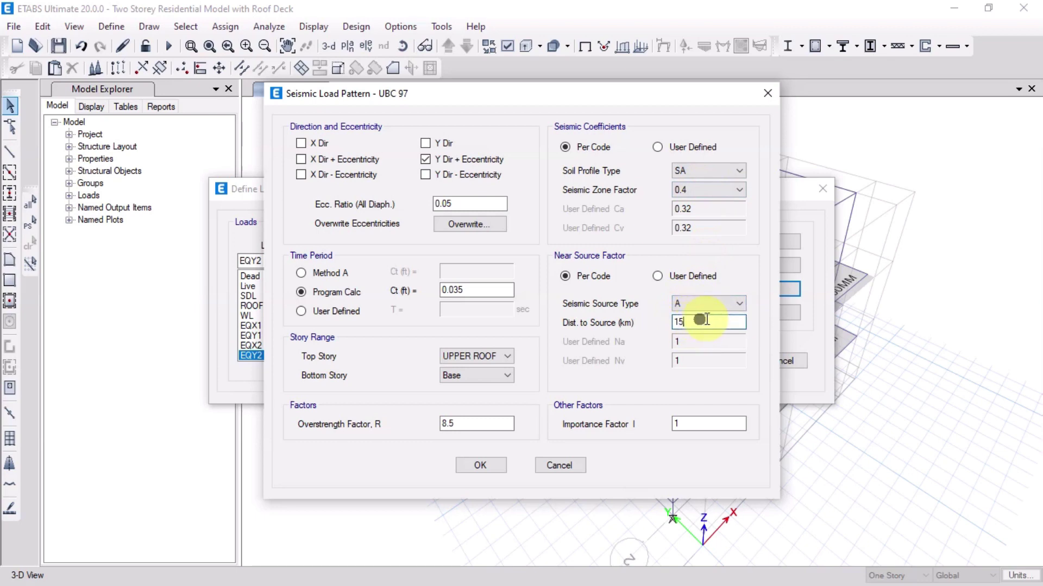
text(.4)
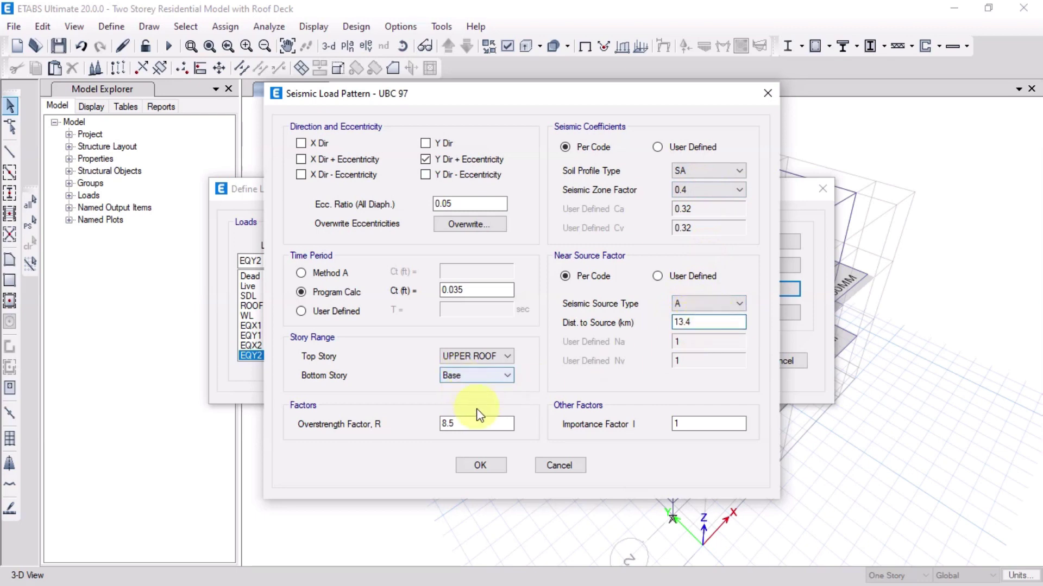
Set EQY2's Ct to 0.03, check its factors and eccentricity ratio, and accept the lateral load settings
click(482, 290)
key(BackSpace)
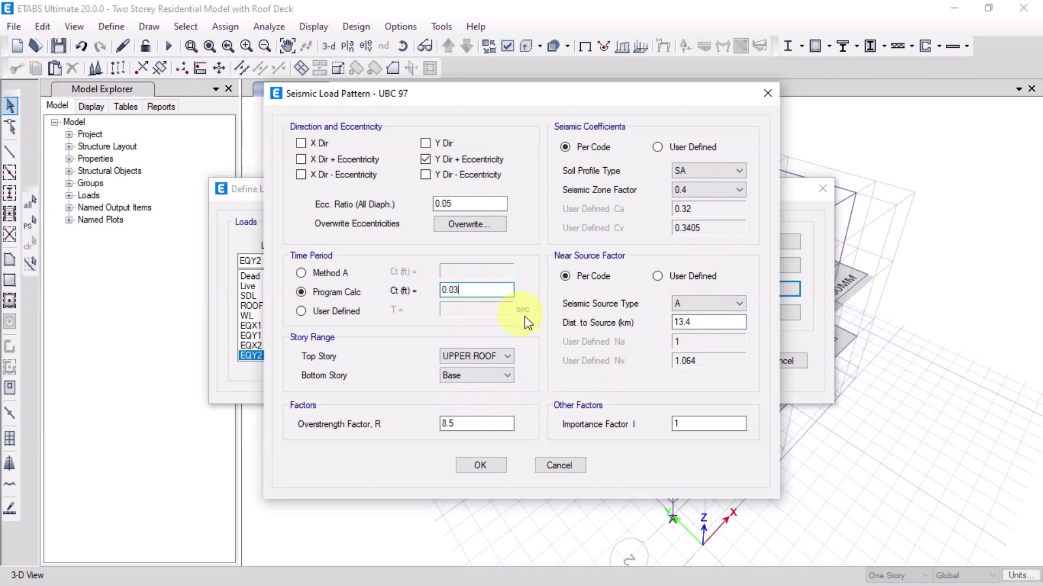
click(716, 424)
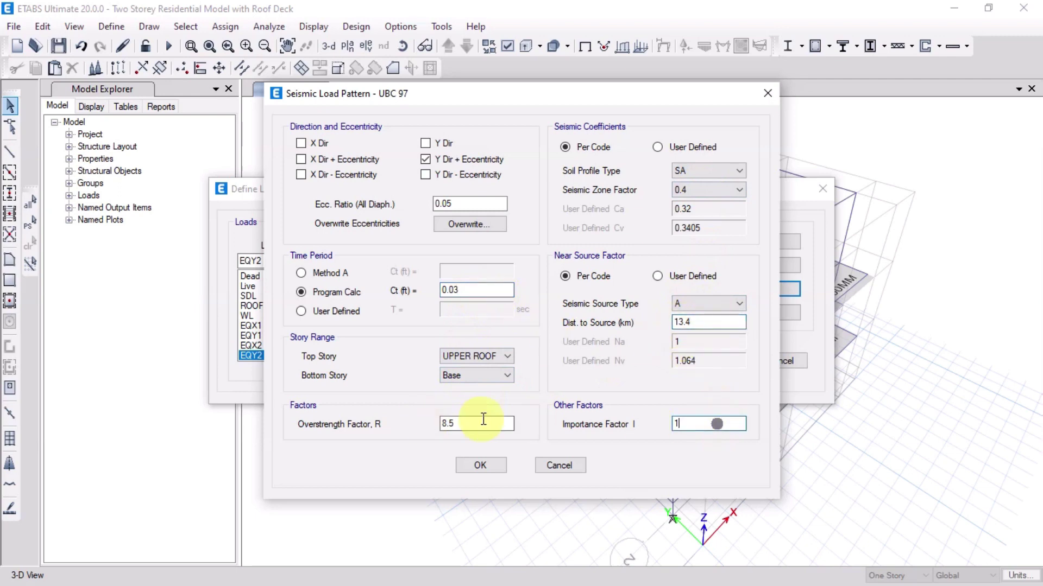
click(476, 204)
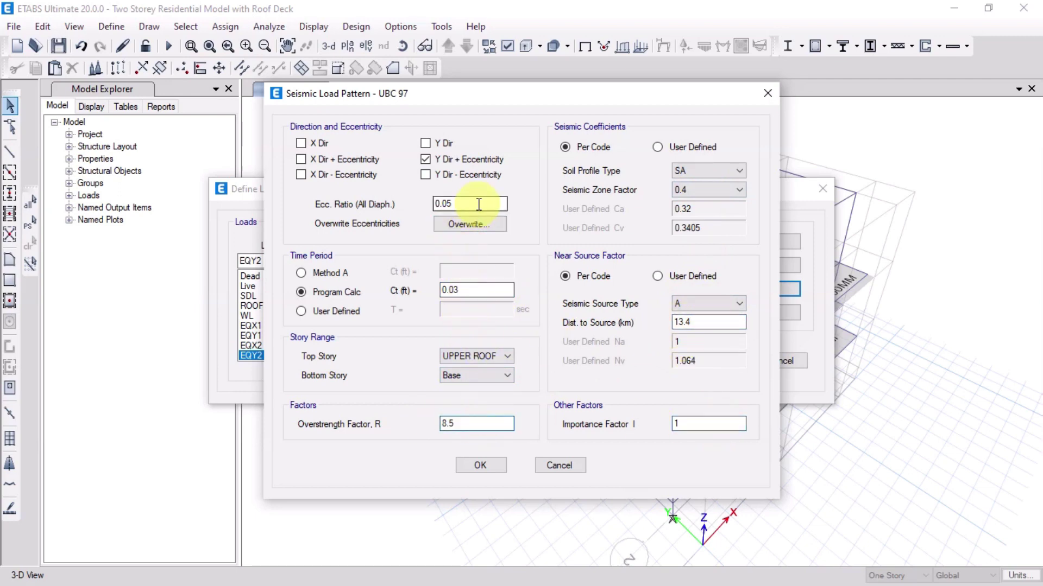
click(489, 460)
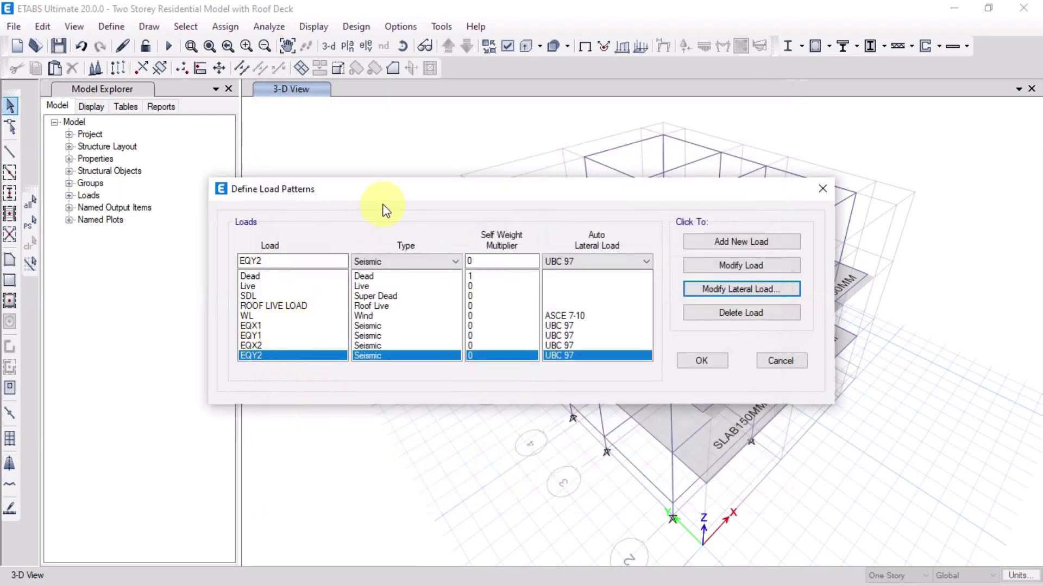
Add a load pattern named T1 of type Temperature
click(281, 260)
double_click(281, 260)
text(T)
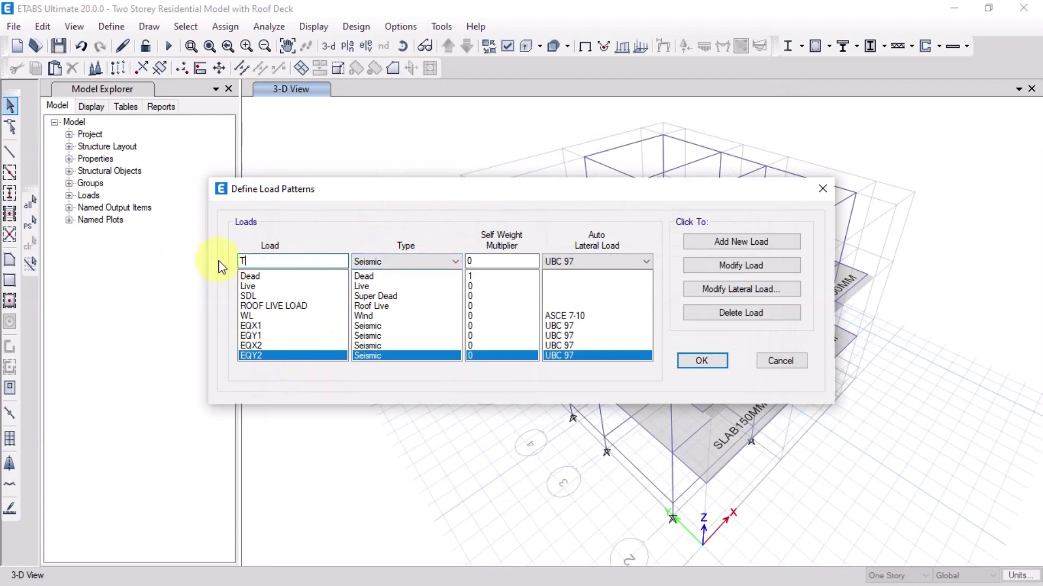
text(1)
click(399, 263)
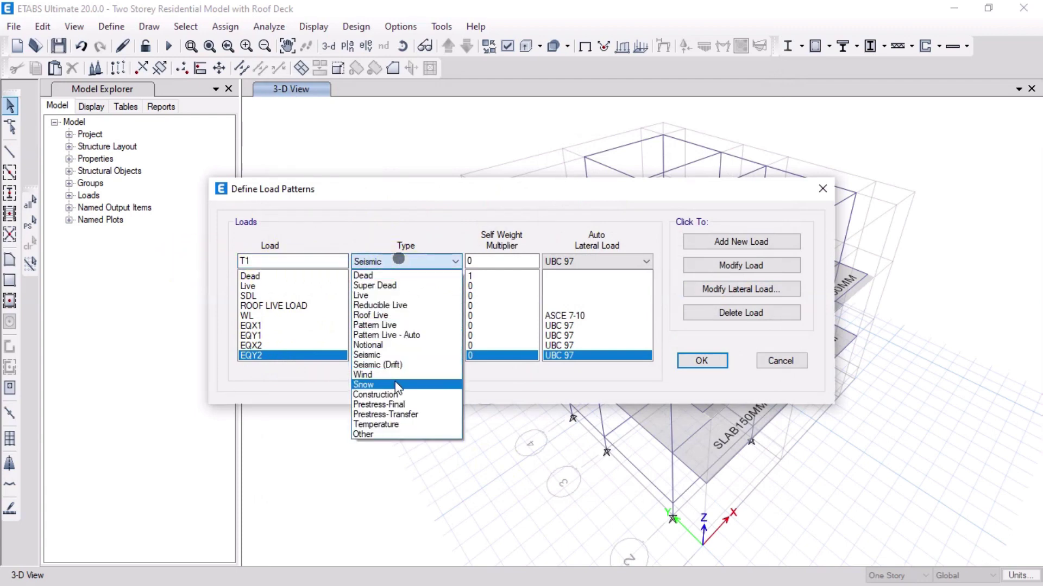
click(396, 426)
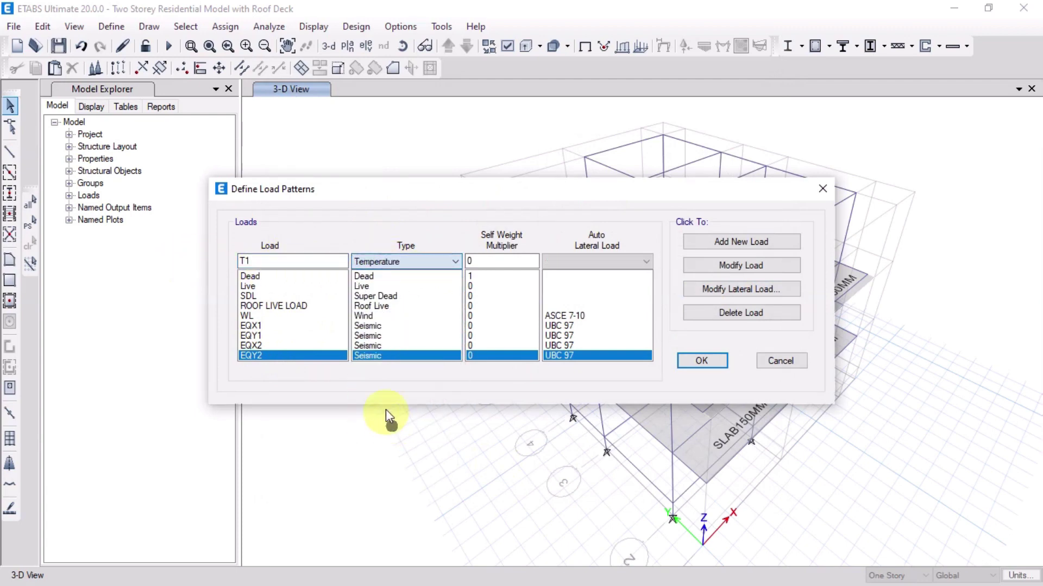
click(761, 242)
Add a Temperature load pattern named T2, accept the load patterns and save the model
click(277, 263)
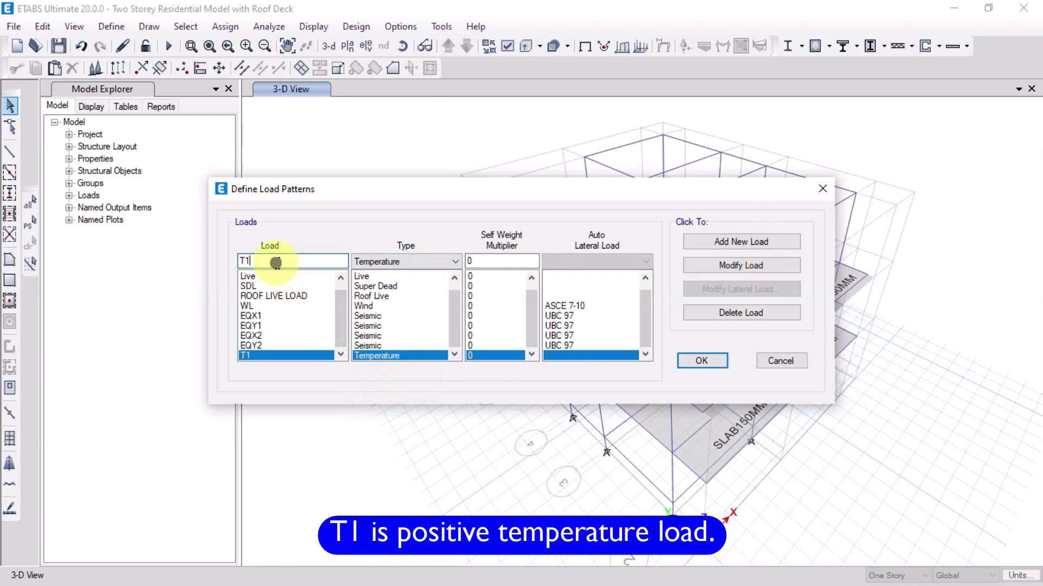
key(BackSpace)
text(2)
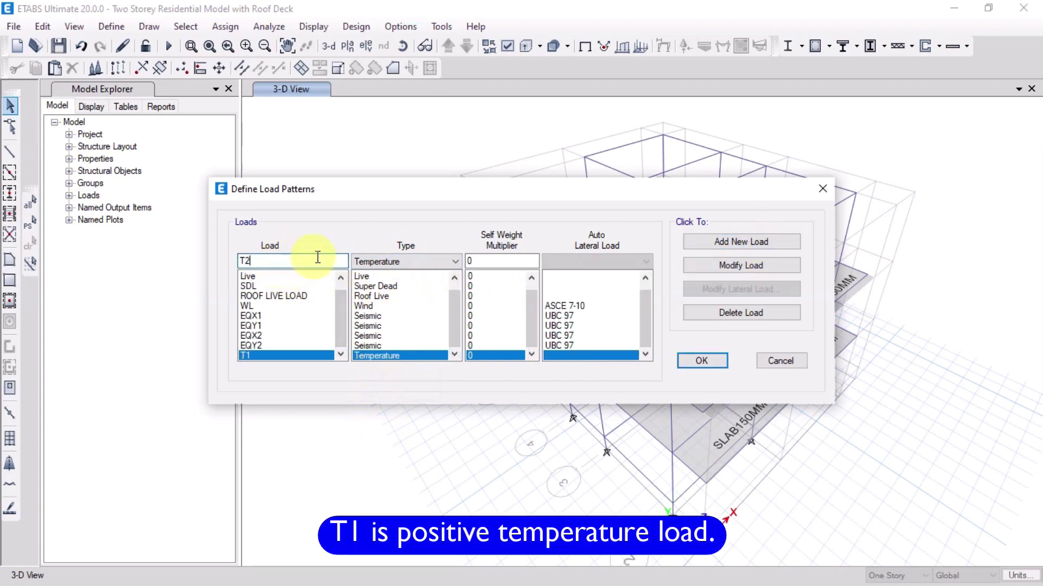
click(709, 239)
click(702, 360)
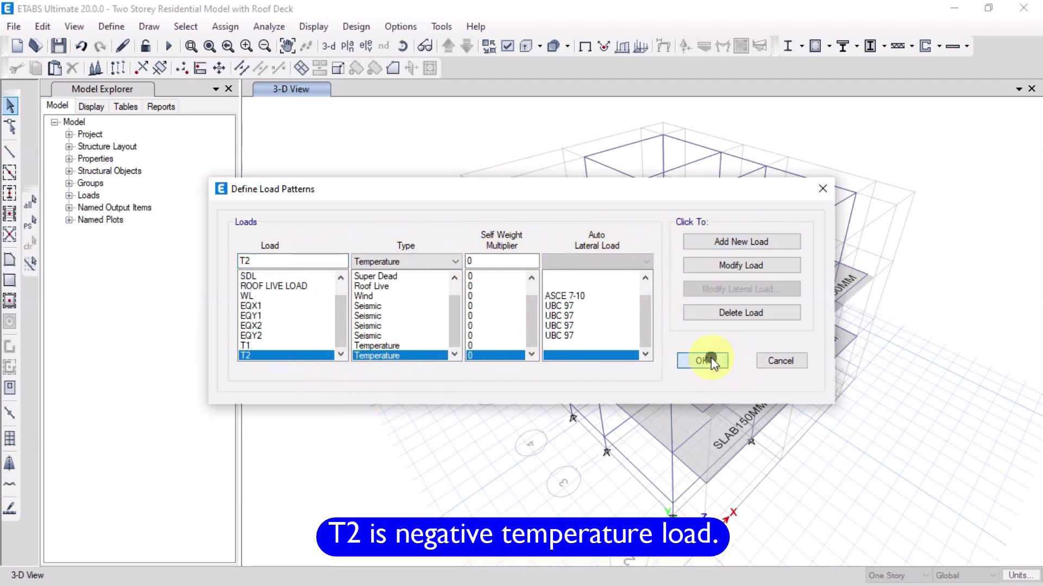
click(58, 45)
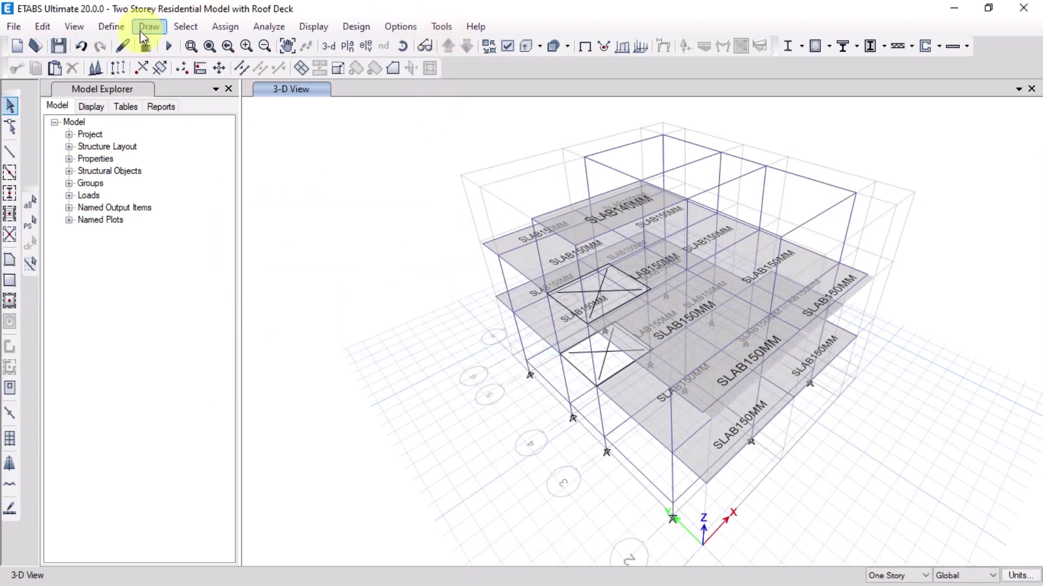
Open the load case definitions and review the full list of load cases and their types
click(111, 27)
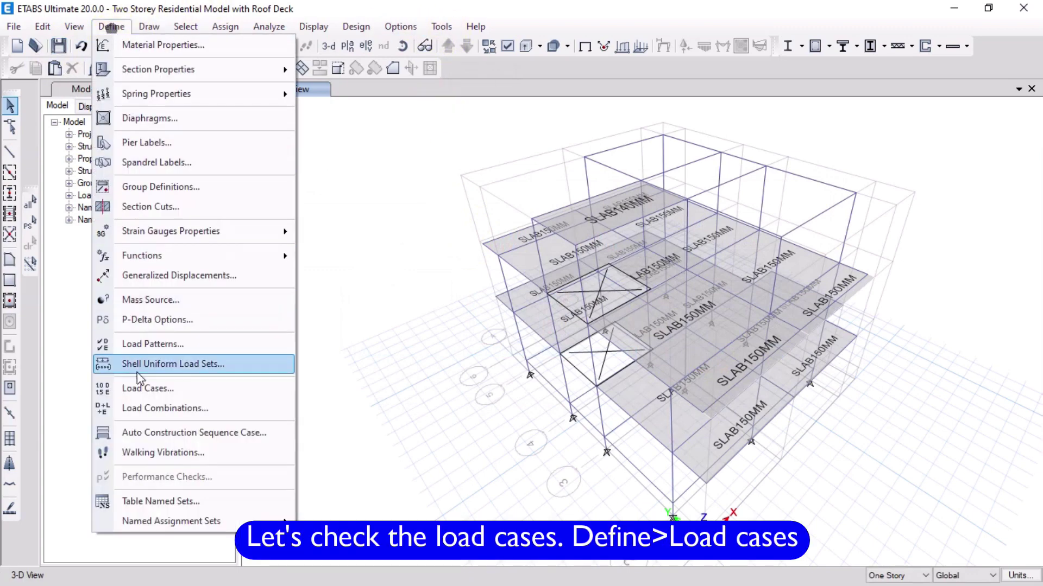
click(138, 387)
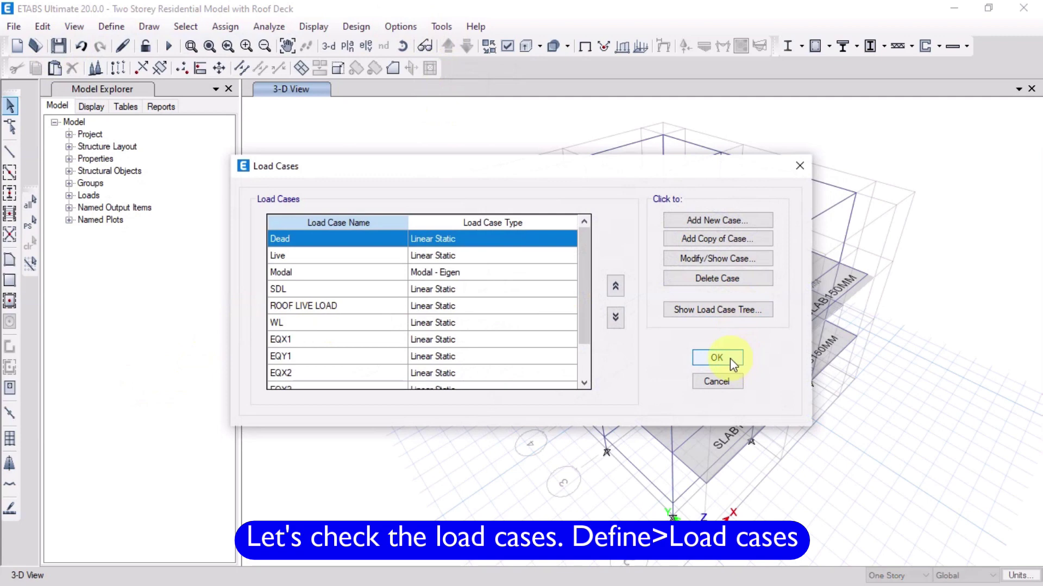
click(303, 257)
click(294, 273)
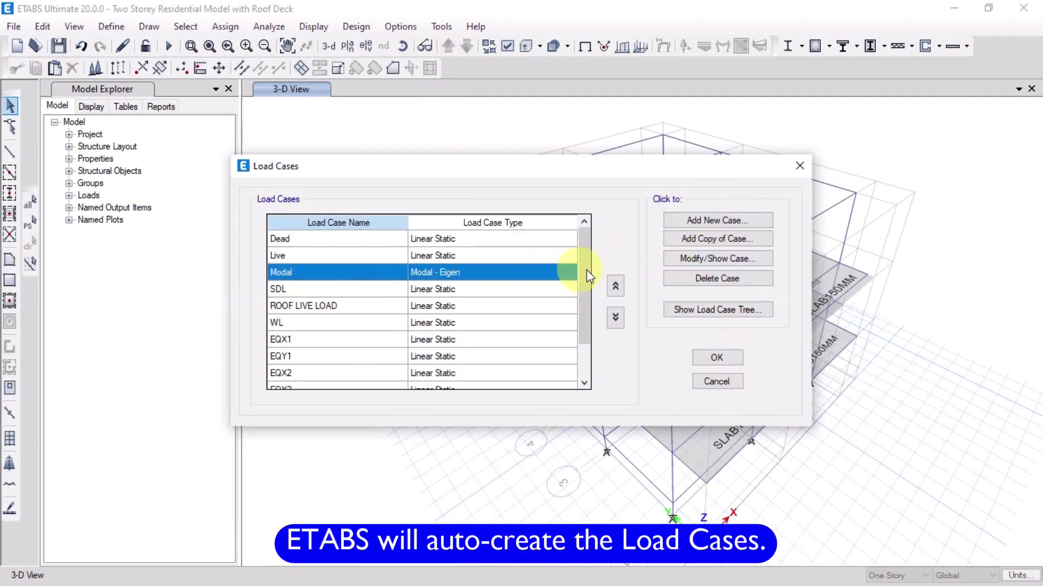
drag(585, 265, 584, 307)
click(296, 257)
click(288, 243)
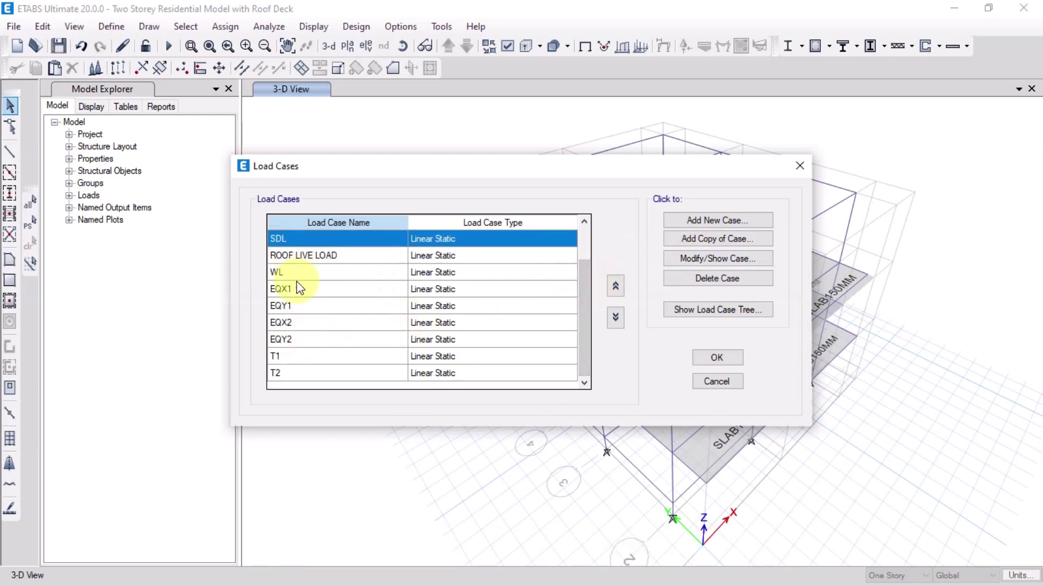
Check the load case list down to T2, accept the load cases and save the model
click(300, 370)
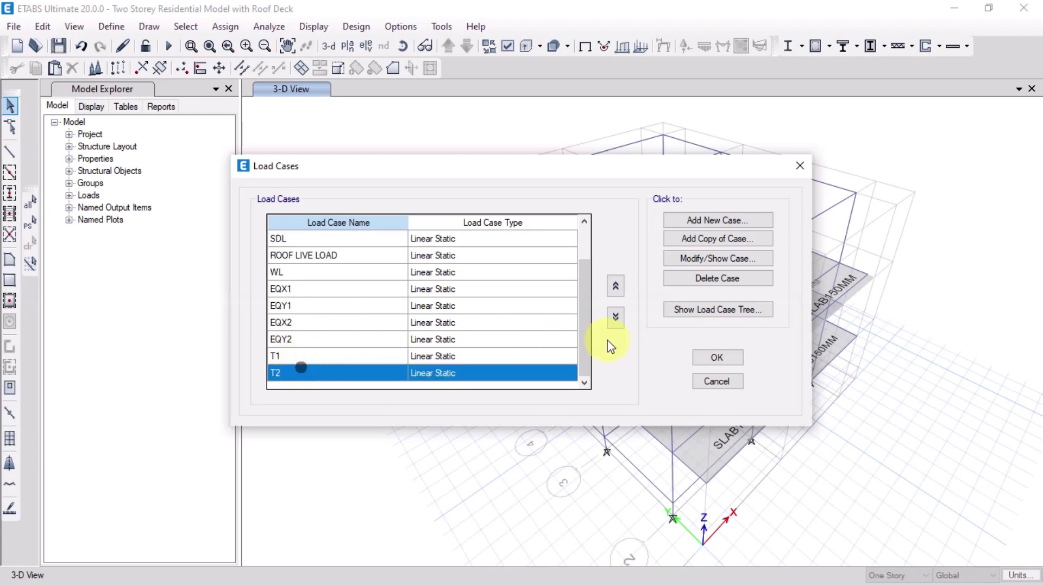
click(723, 357)
click(57, 48)
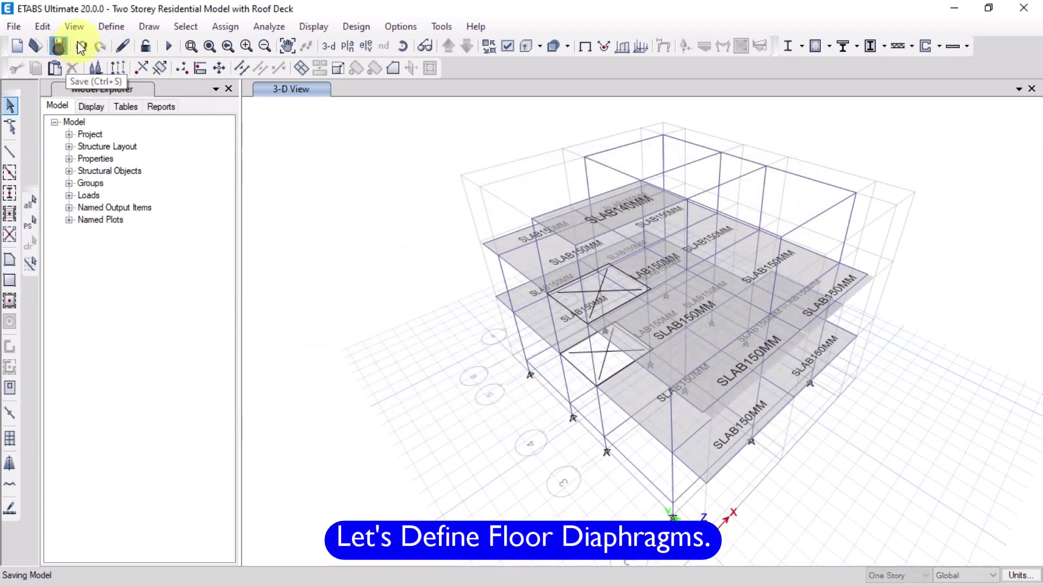
Open the diaphragm definitions and set diaphragm D1's rigidity to Semi Rigid
click(104, 30)
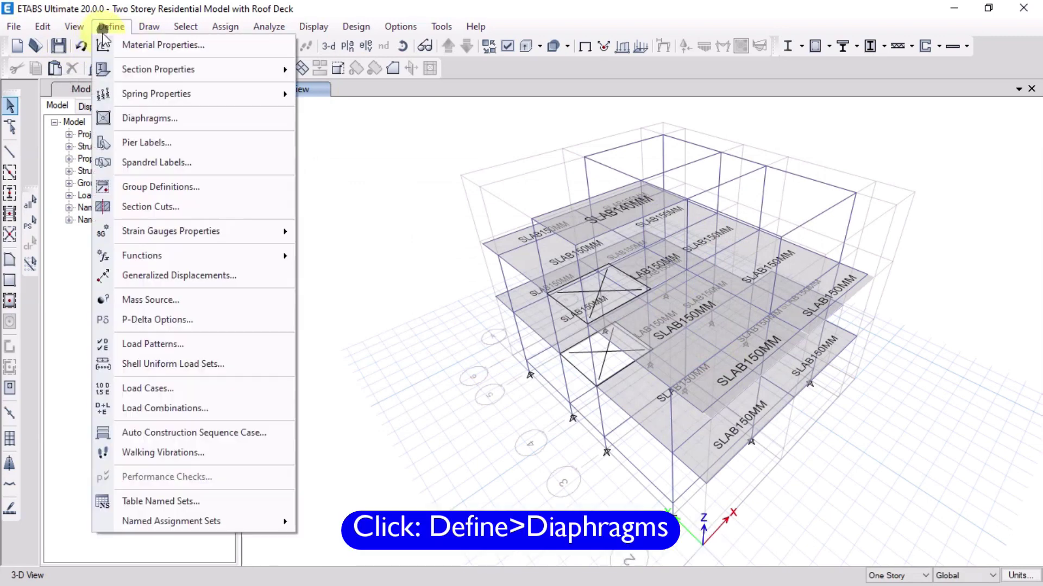
click(159, 124)
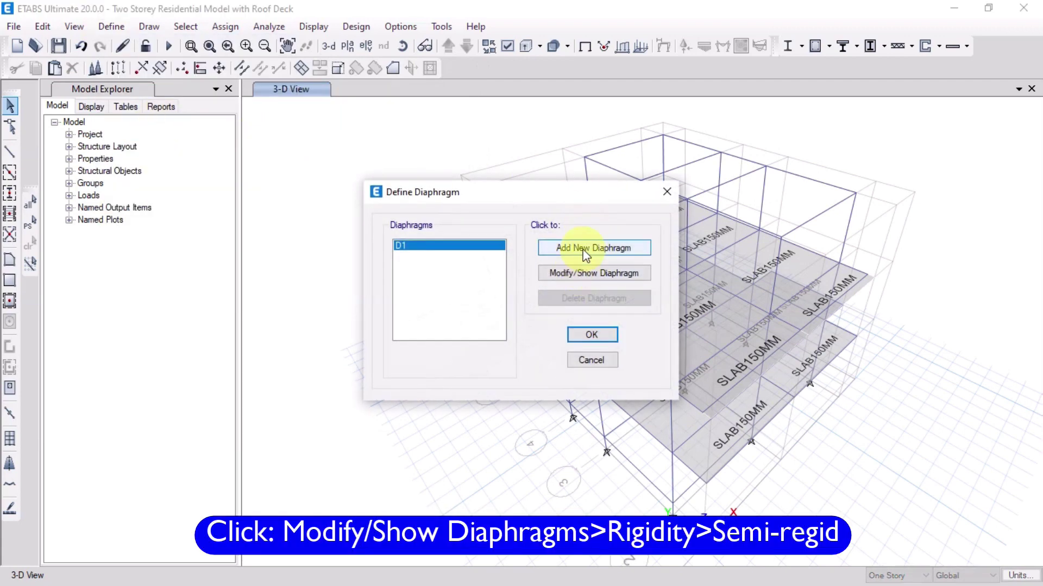
click(586, 272)
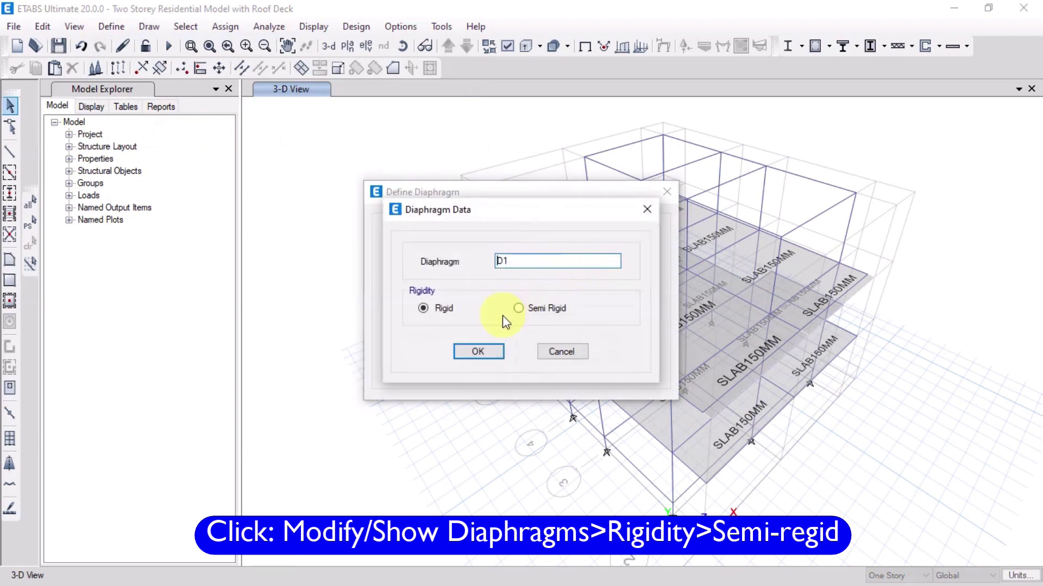
click(478, 351)
Add two Semi Rigid diaphragms named D2 and D3 and accept the diaphragm definitions
click(585, 255)
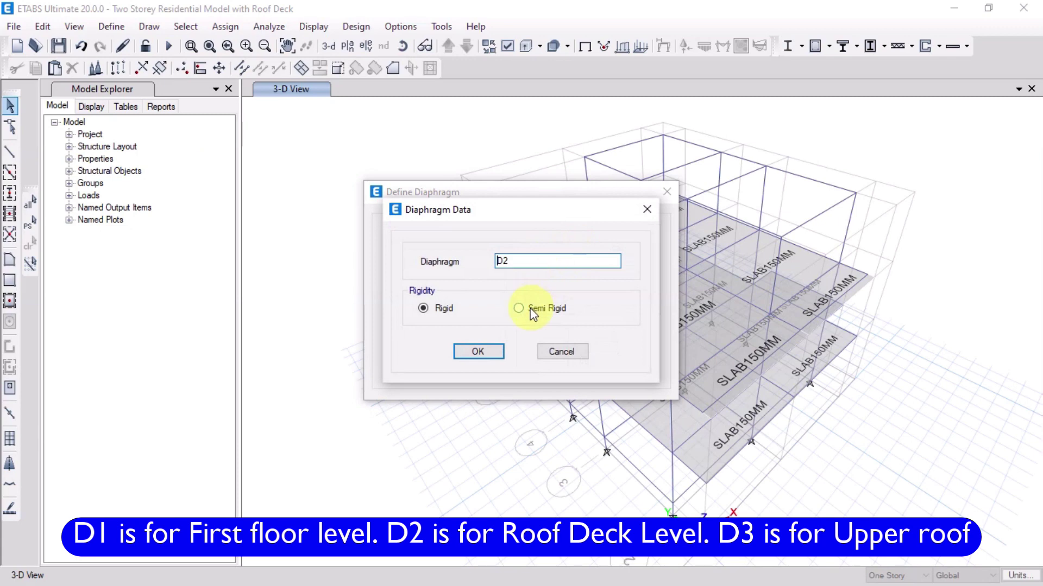
click(478, 351)
click(572, 251)
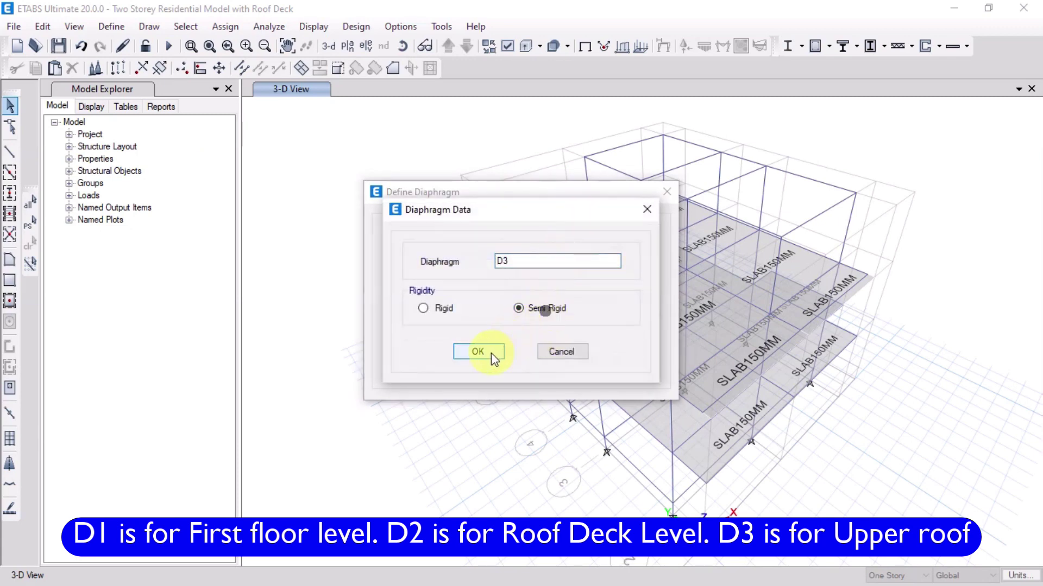
click(491, 353)
click(429, 246)
click(432, 265)
click(589, 332)
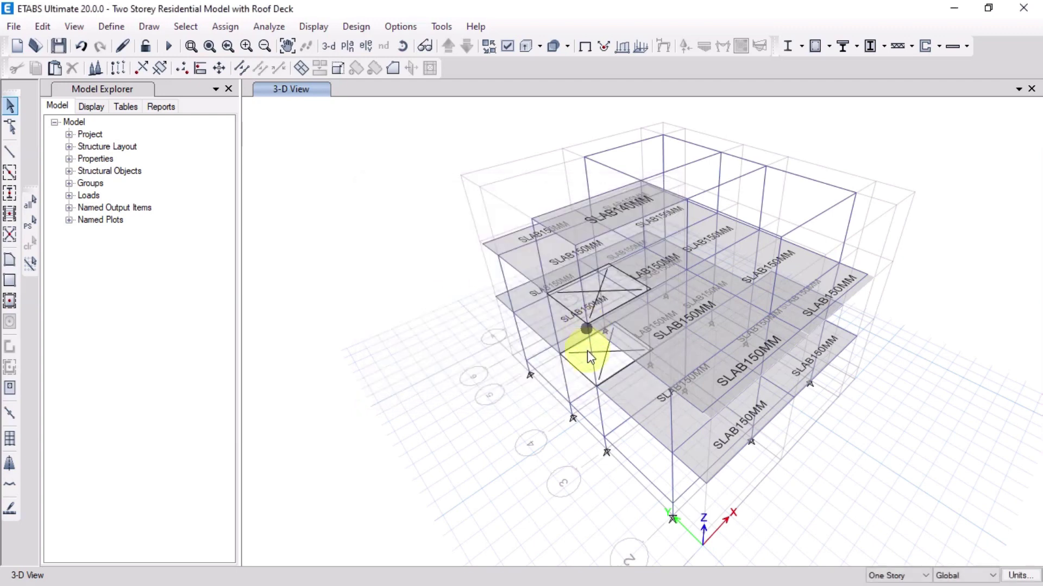
Reopen the diaphragm definitions, check the list of defined diaphragms and close it
click(109, 26)
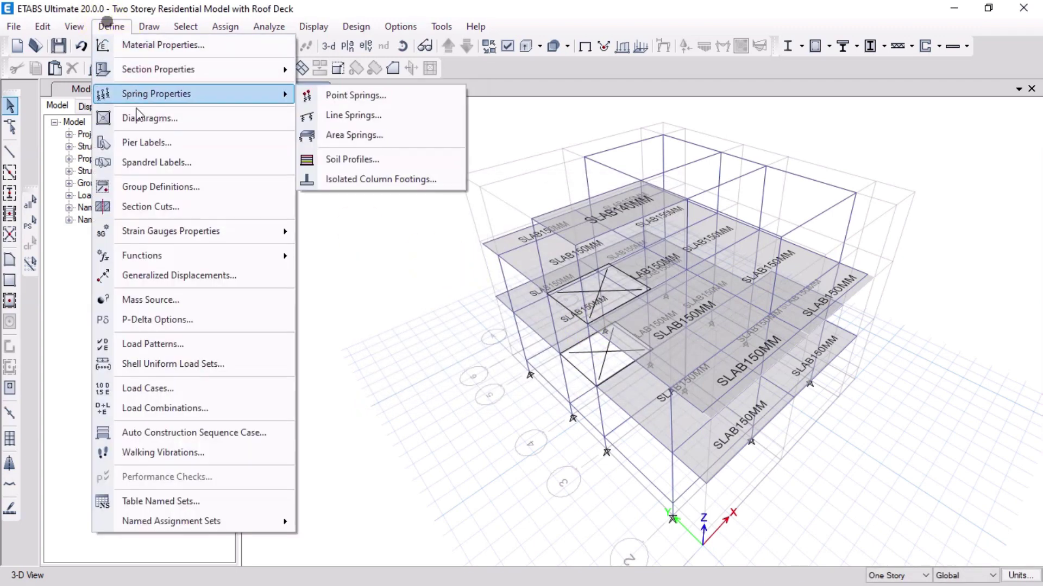
click(144, 123)
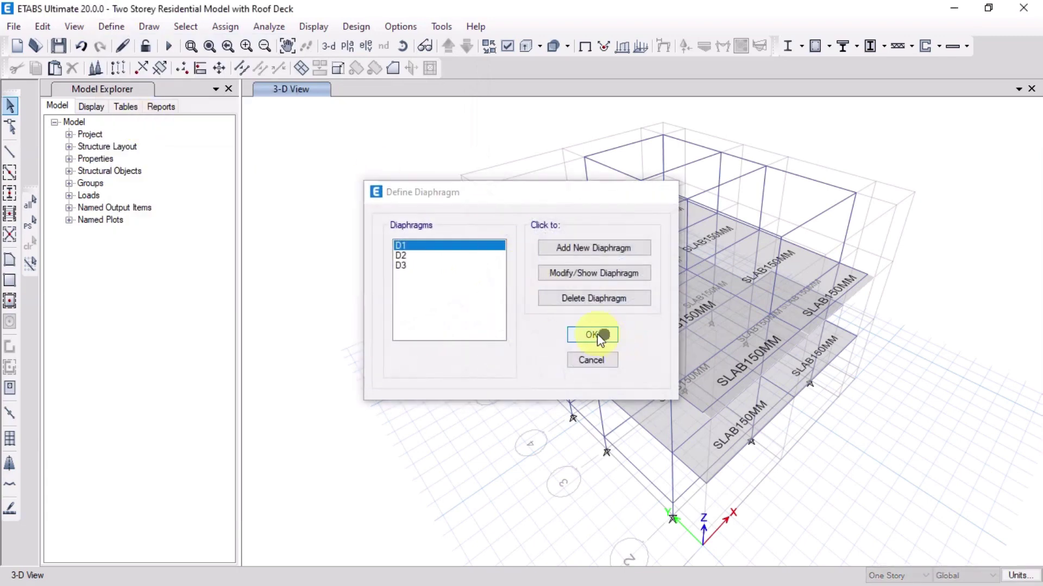
click(604, 334)
Edit mass source MsSrc1 so that its mass comes from Specified Load Patterns only, without element self mass or additional mass
click(111, 27)
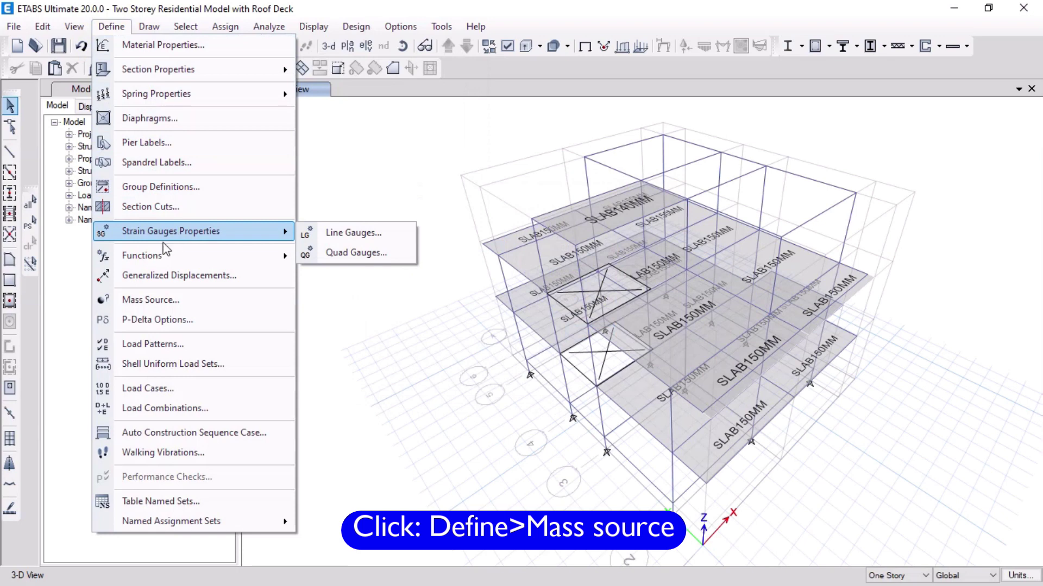
click(165, 306)
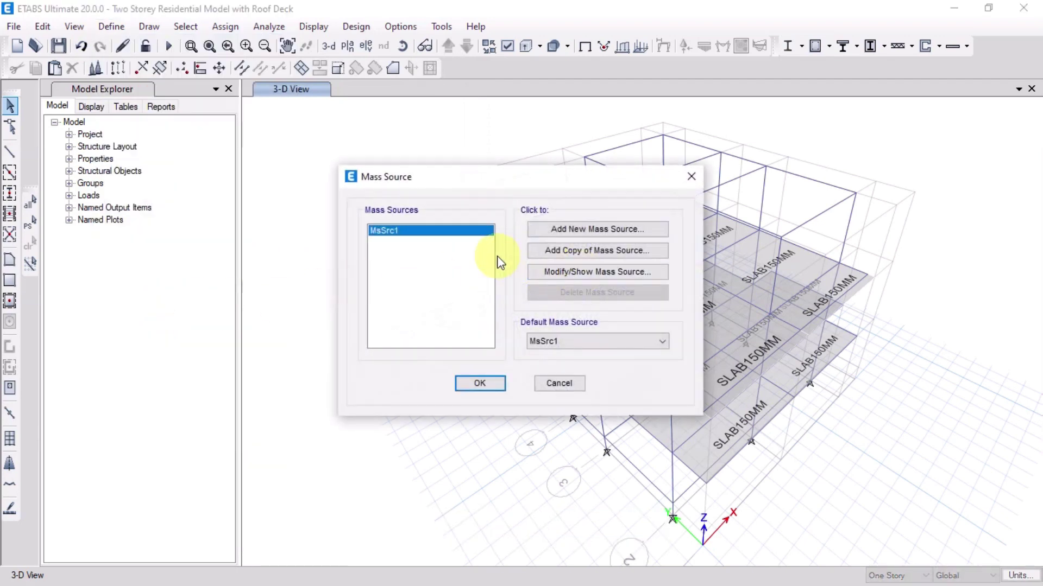
click(574, 274)
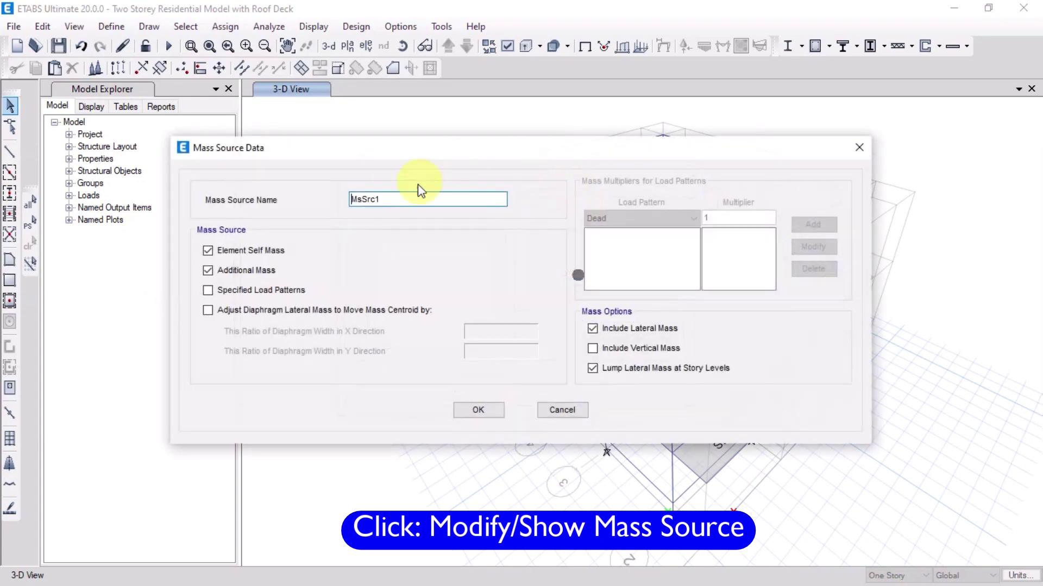
click(259, 292)
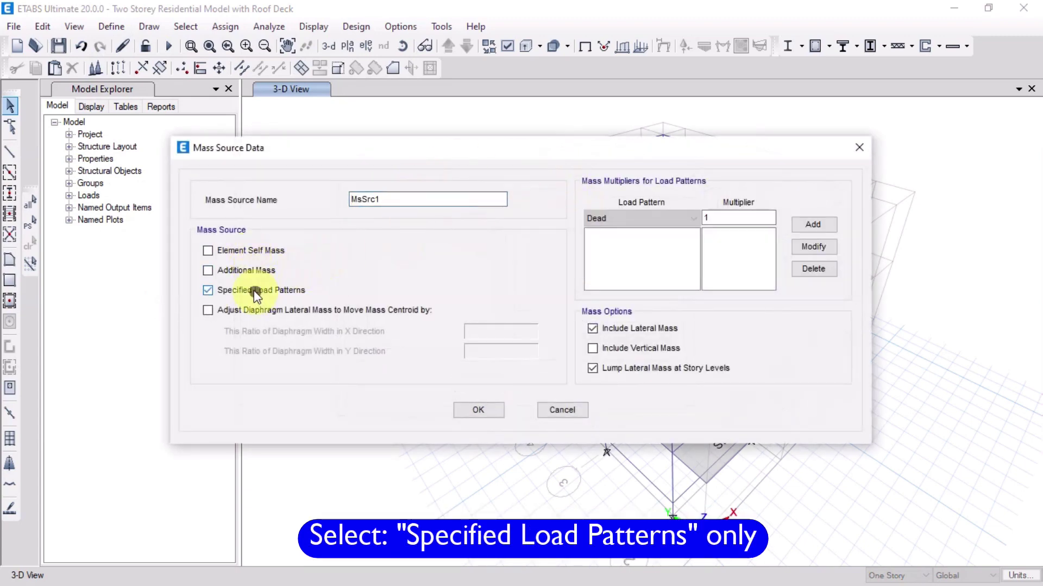
Add the Dead and SDL load patterns to the mass source, each with a multiplier of 1
click(809, 223)
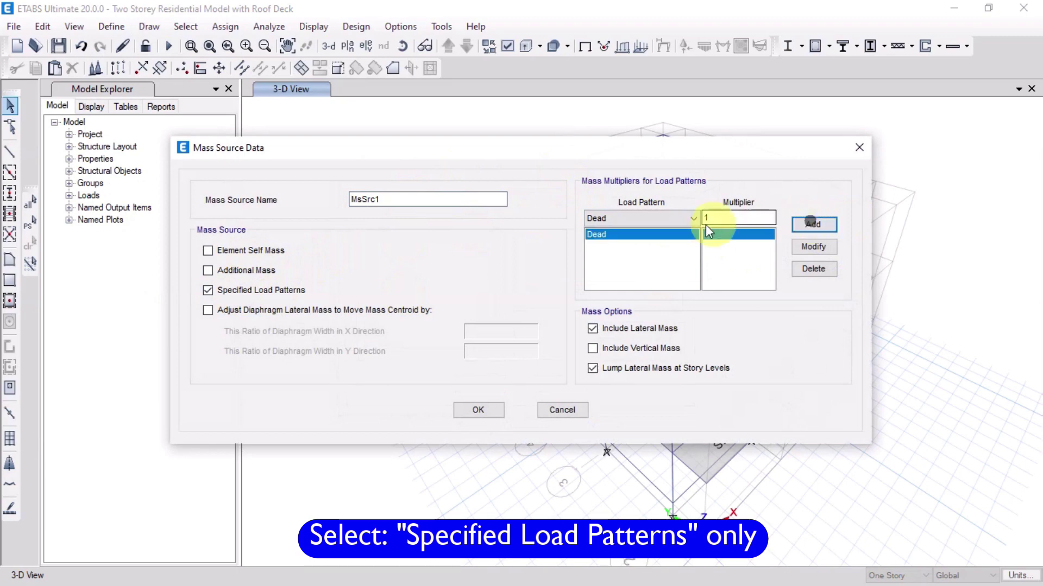
click(669, 218)
click(641, 240)
click(810, 224)
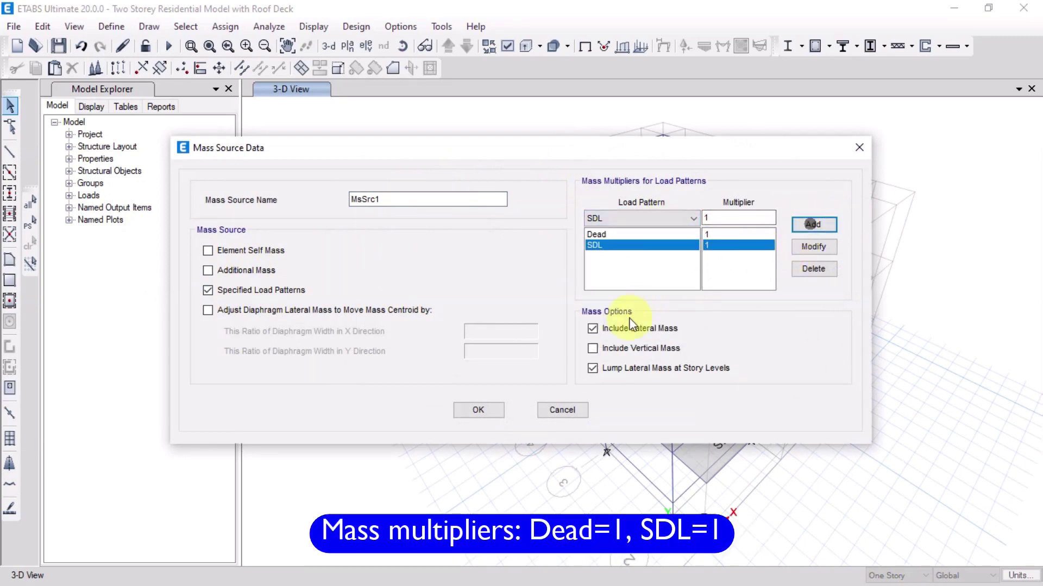
Include vertical mass in MsSrc1, check the Dead and SDL multipliers, accept the mass source and save the model
click(597, 348)
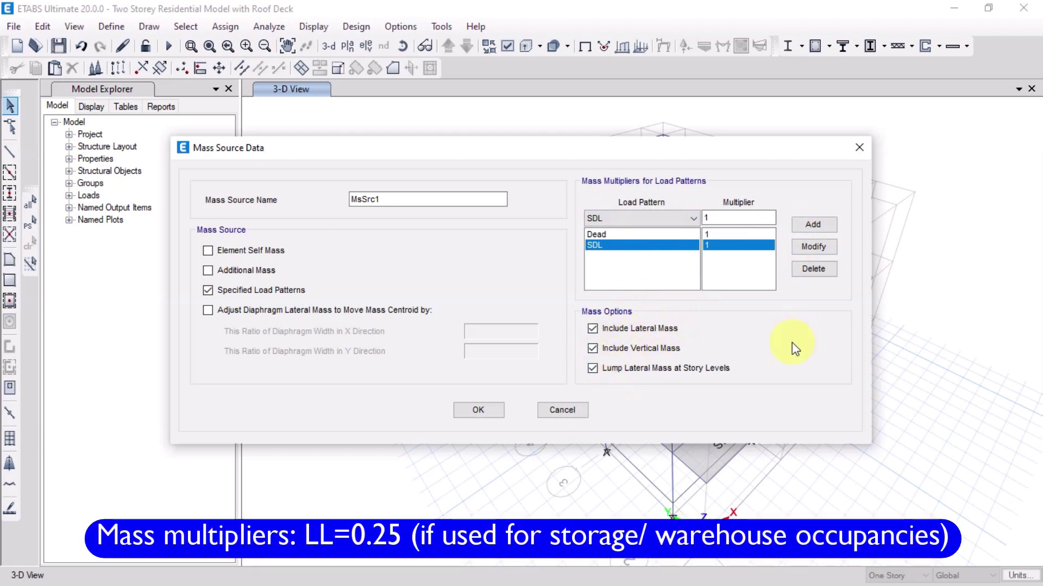
click(735, 234)
click(733, 245)
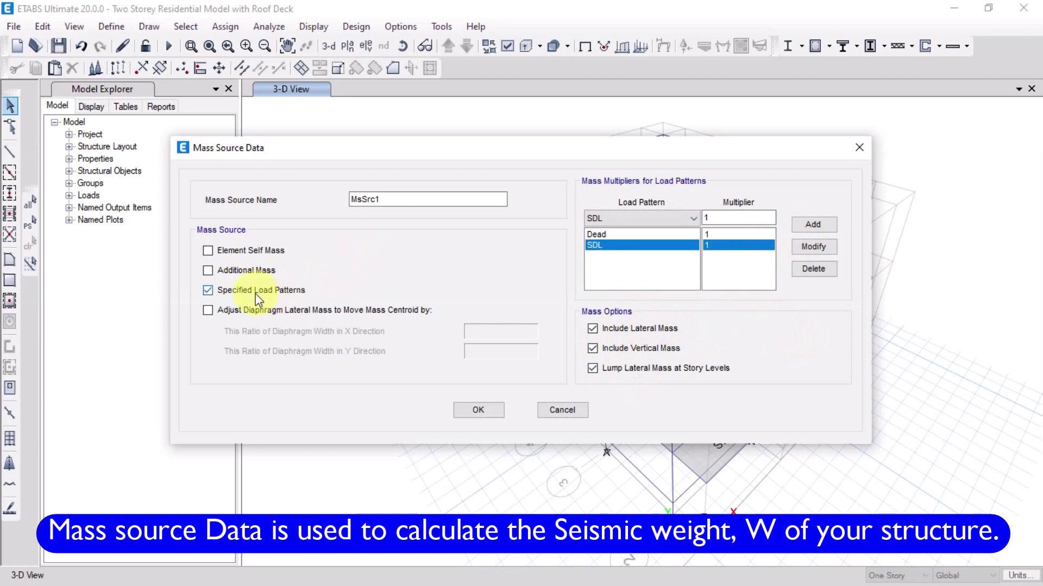
click(491, 415)
click(480, 383)
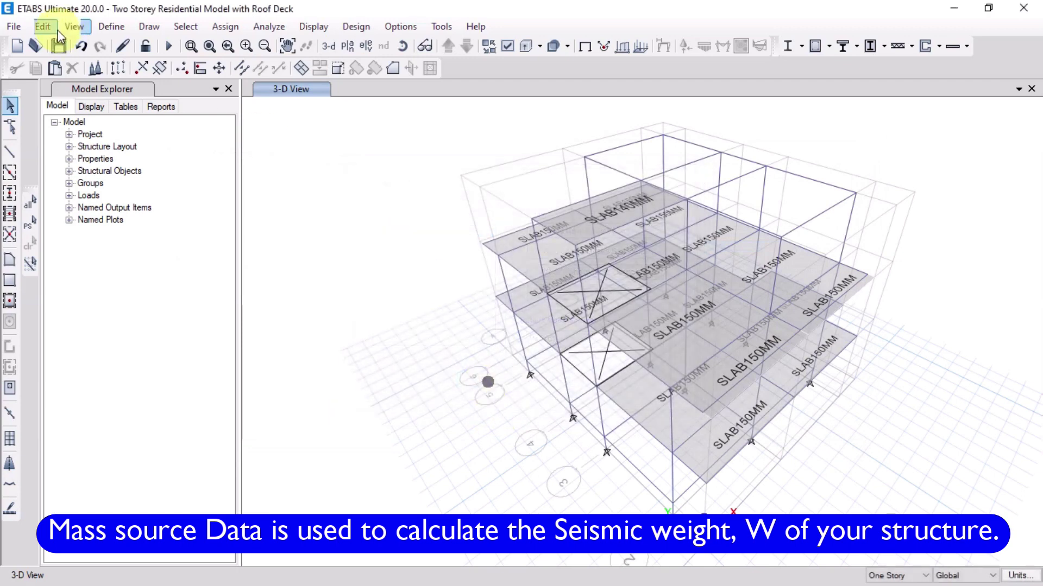
click(59, 46)
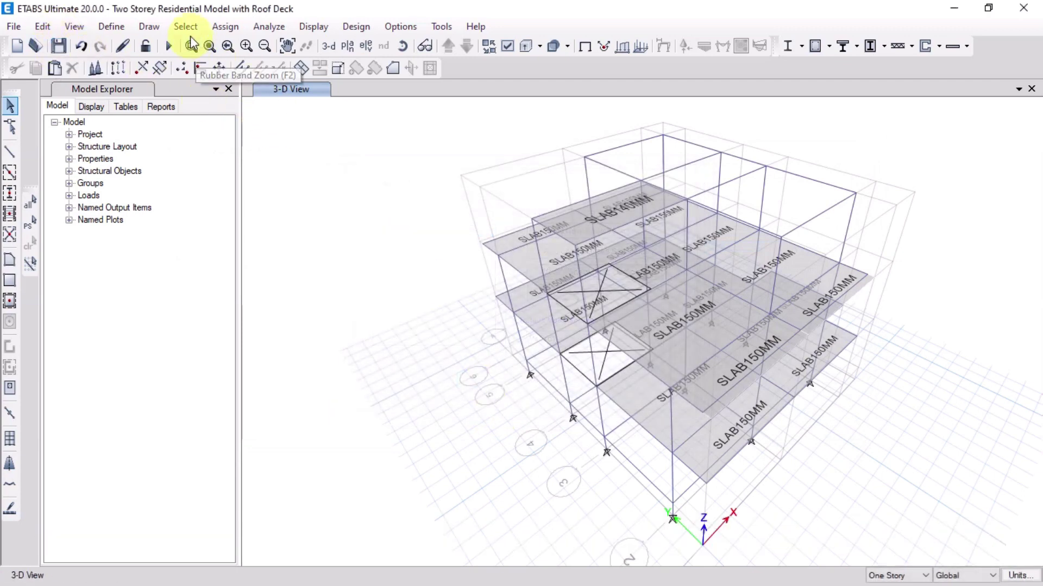
click(111, 26)
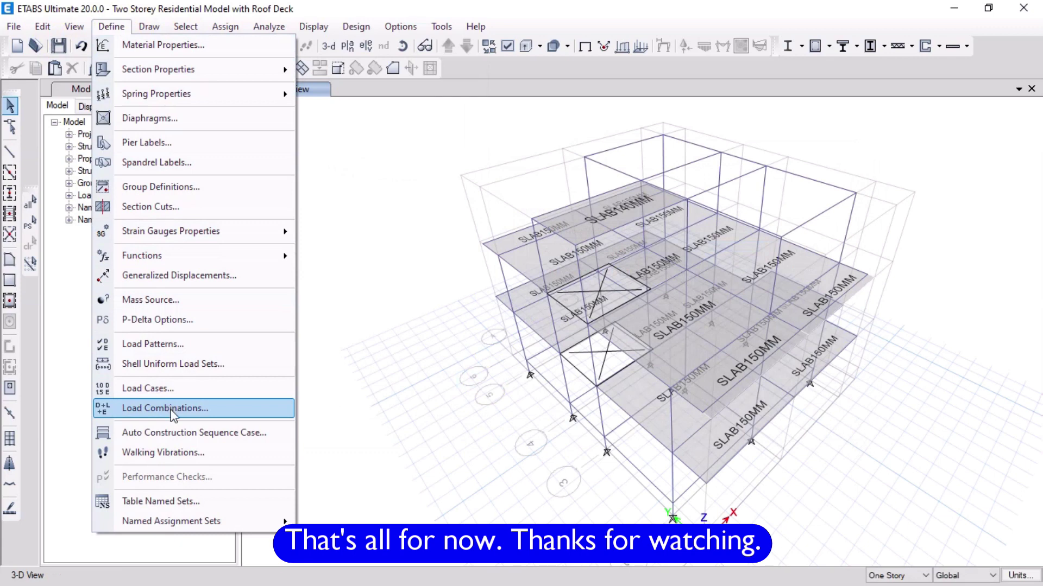